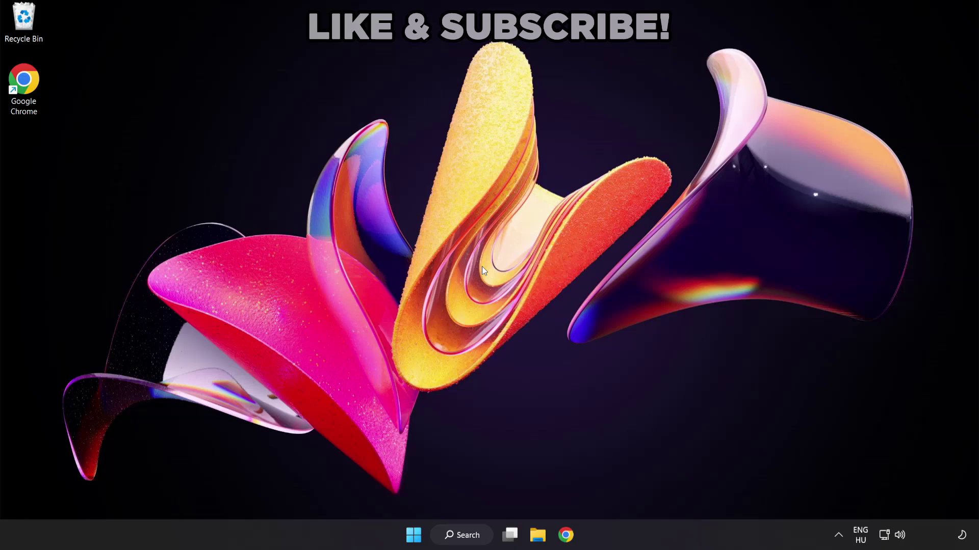
# Step: Search Windows for 'device manager'
pyautogui.click(473, 540)
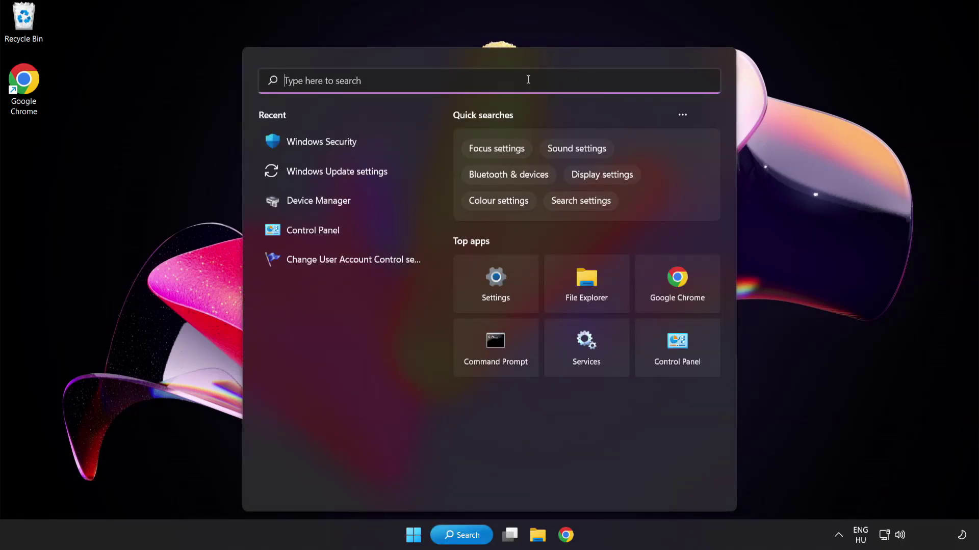
pyautogui.write('device manag')
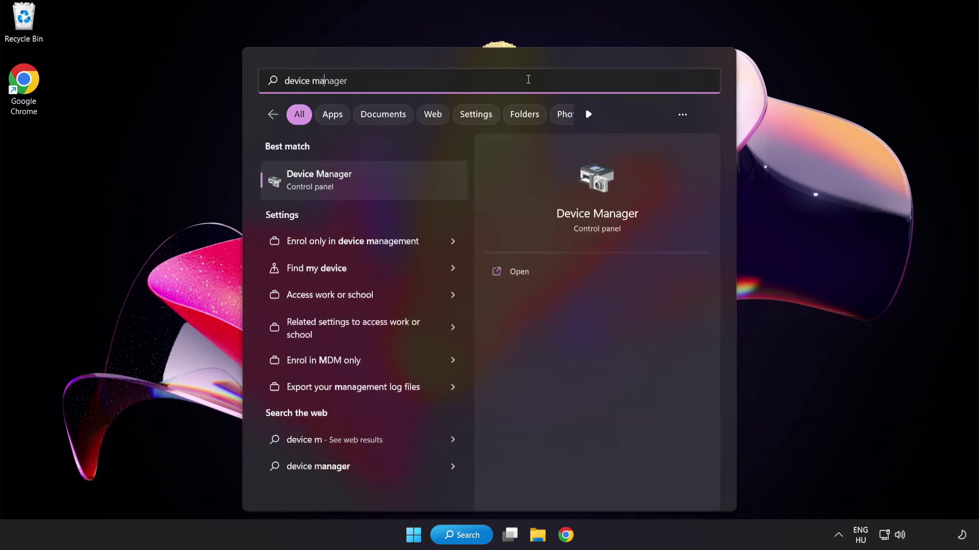
pyautogui.write('er')
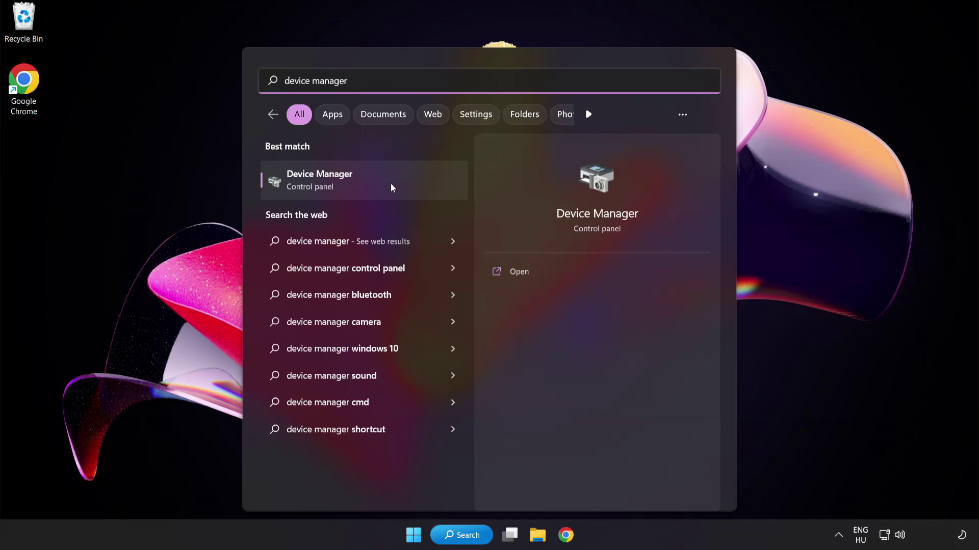
# Step: Open Device Manager, expand Display adapters and select the VMware SVGA 3D adapter
pyautogui.click(390, 183)
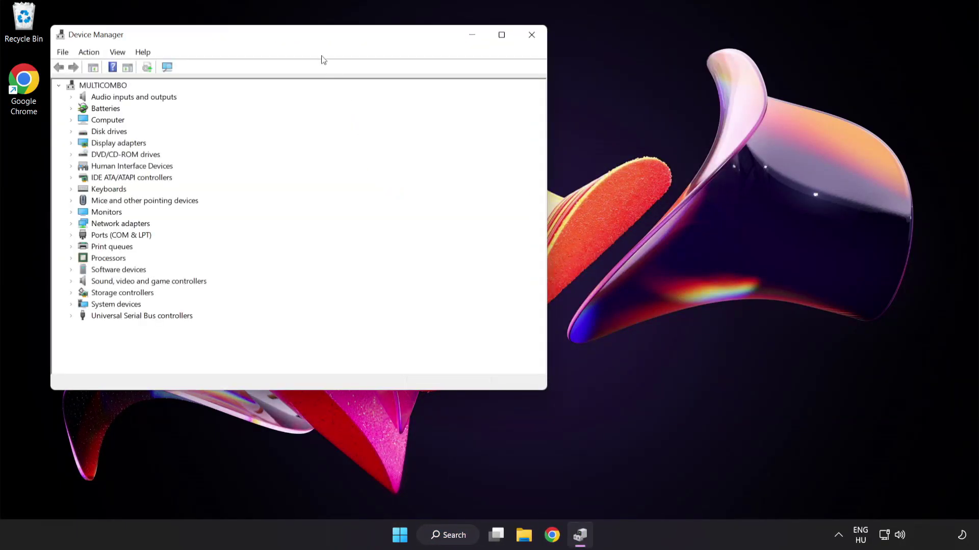
pyautogui.moveTo(315, 37); pyautogui.dragTo(479, 102)
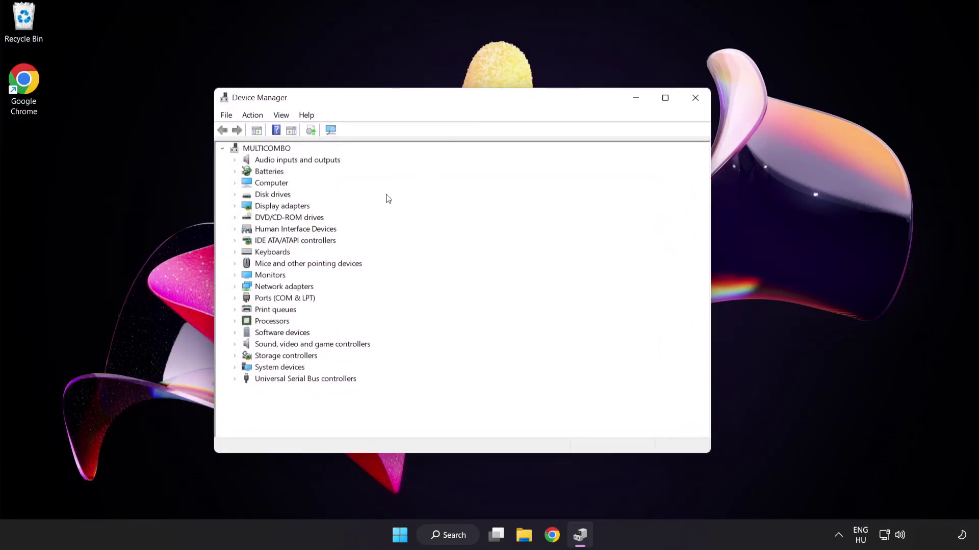
pyautogui.click(303, 206)
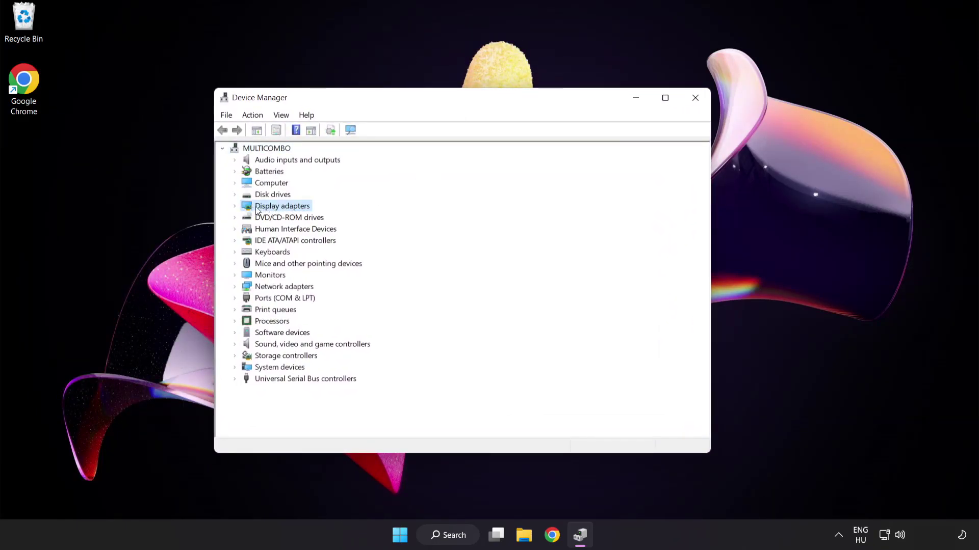
pyautogui.click(236, 207)
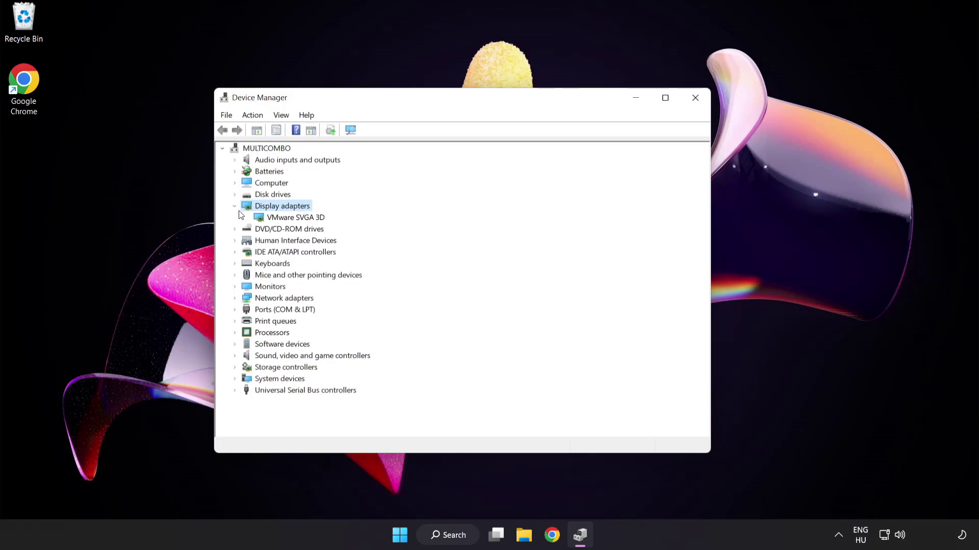
pyautogui.click(259, 220)
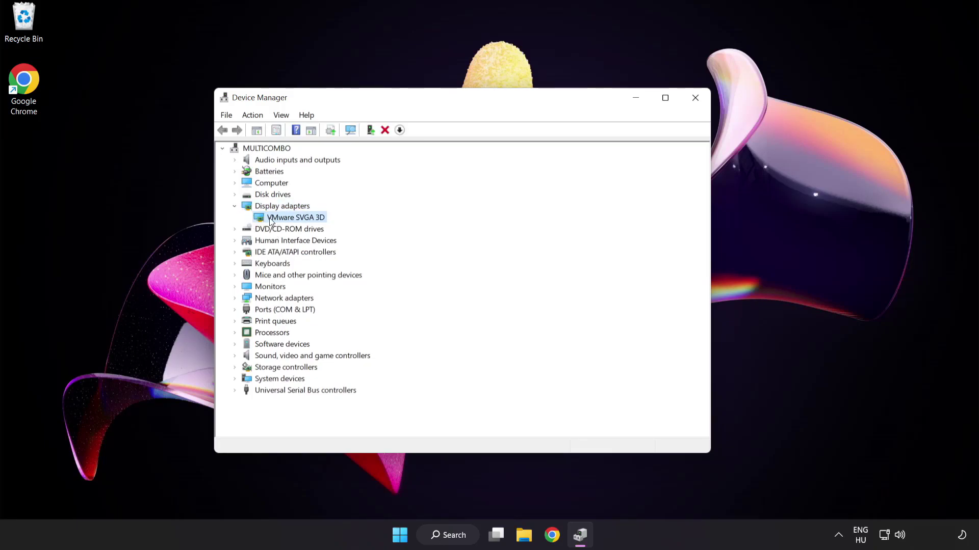
# Step: Auto-search for a VMware SVGA 3D driver update, confirm the best is installed, and close Device Manager
pyautogui.rightClick(292, 220)
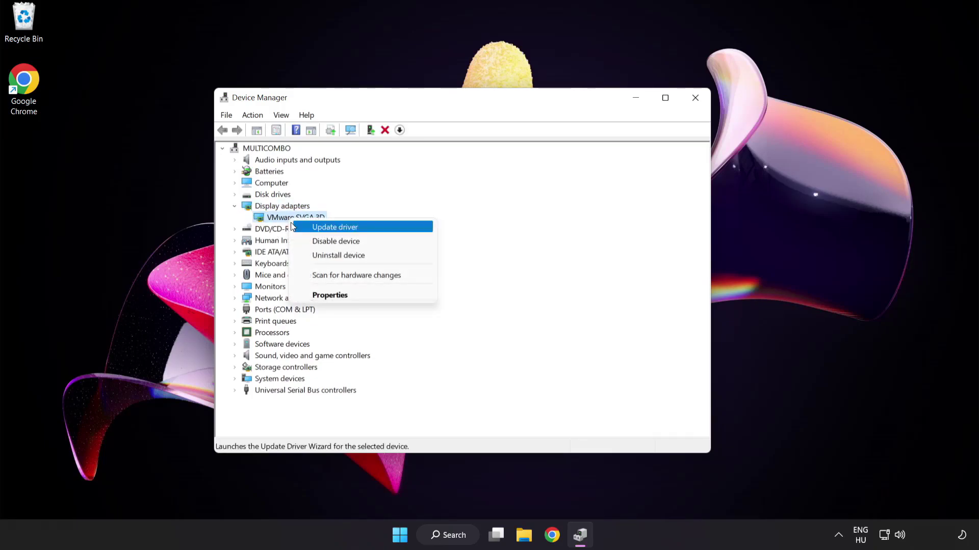
pyautogui.click(380, 228)
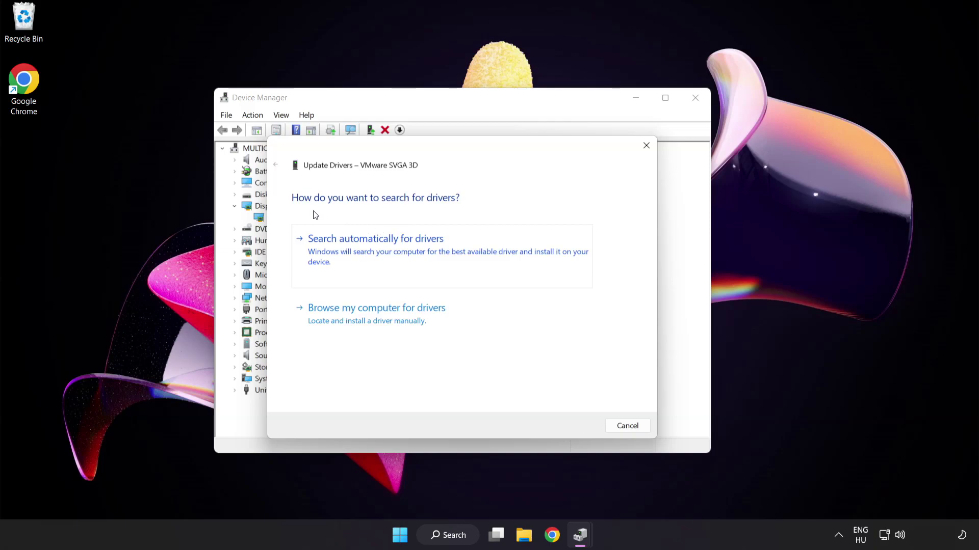
pyautogui.click(427, 253)
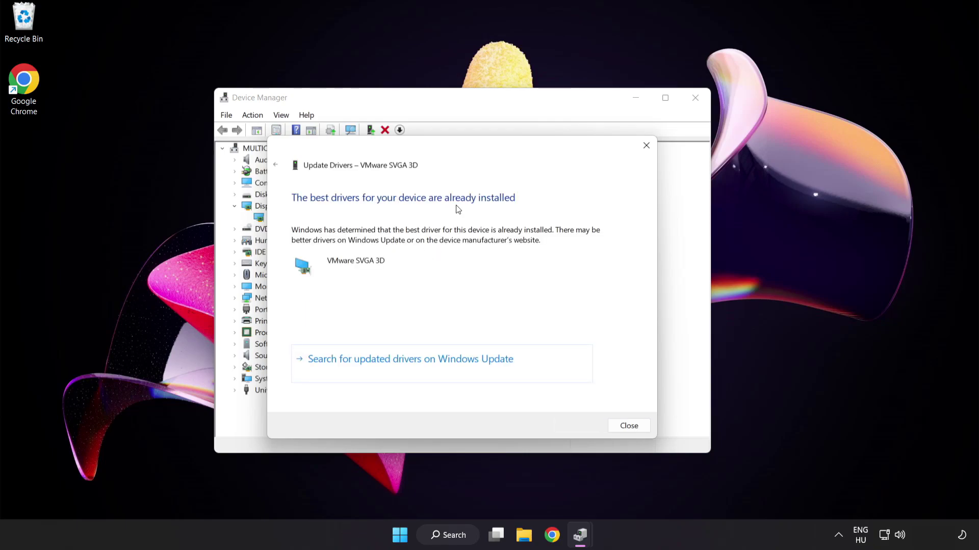
pyautogui.click(626, 426)
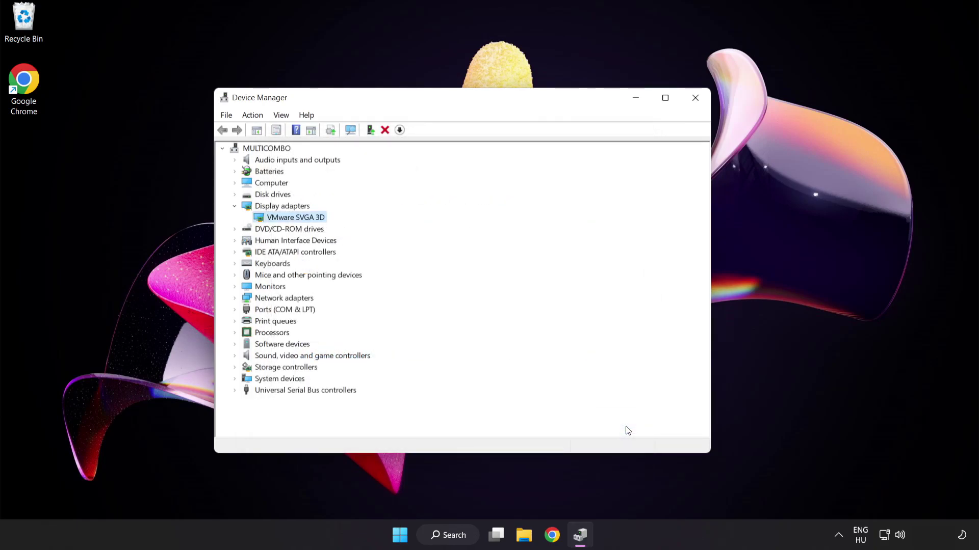
pyautogui.click(695, 99)
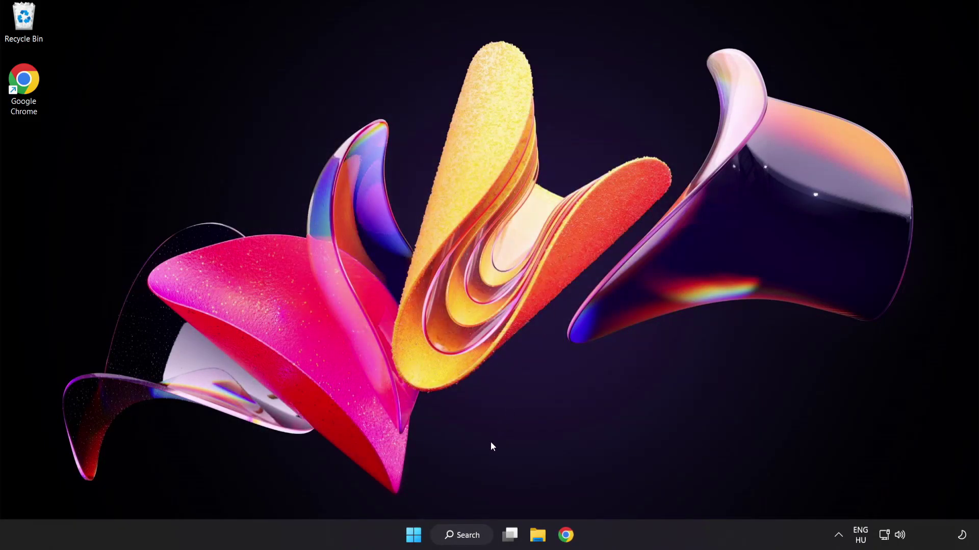
# Step: Search Windows for 'update' to find the Windows Update settings
pyautogui.click(474, 540)
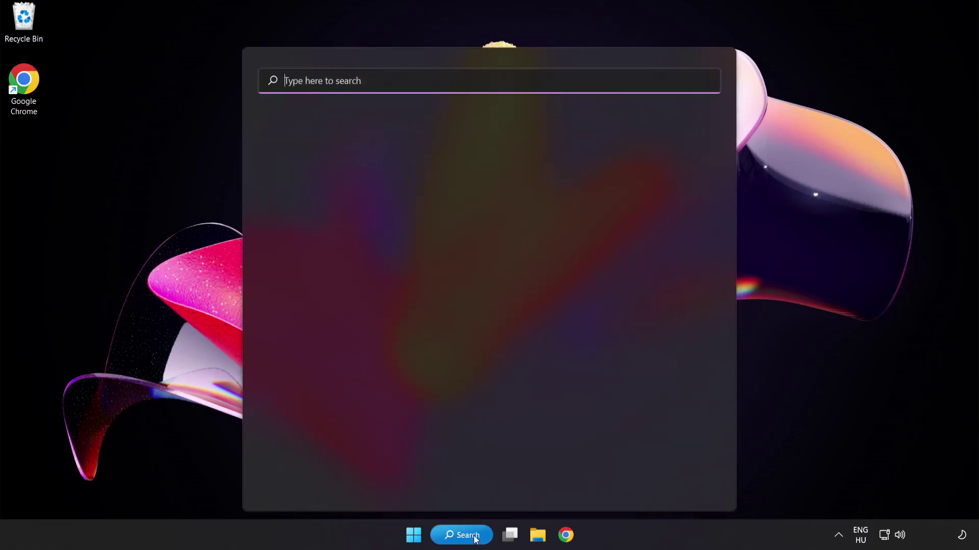
pyautogui.write('update')
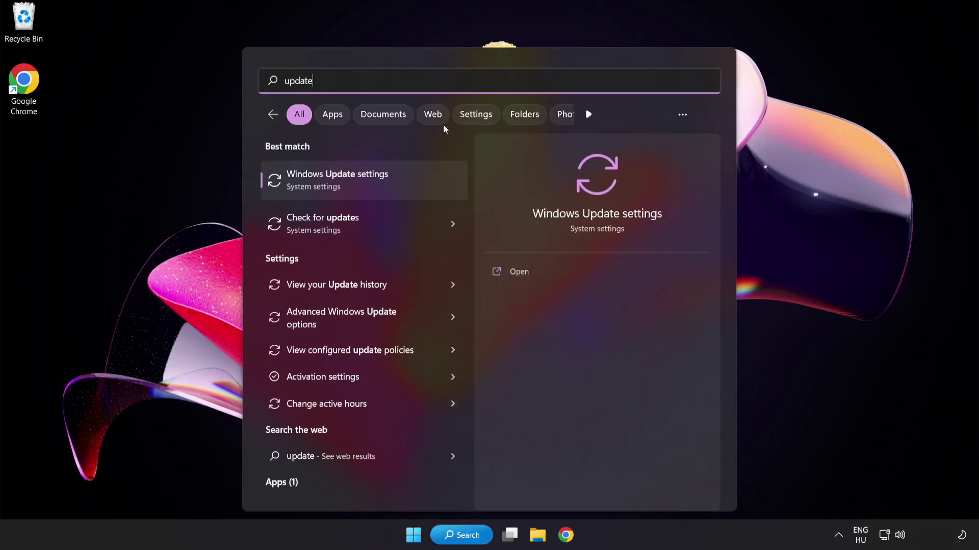
# Step: Run a Windows Update check confirming the PC is up to date, then close Settings
pyautogui.click(374, 185)
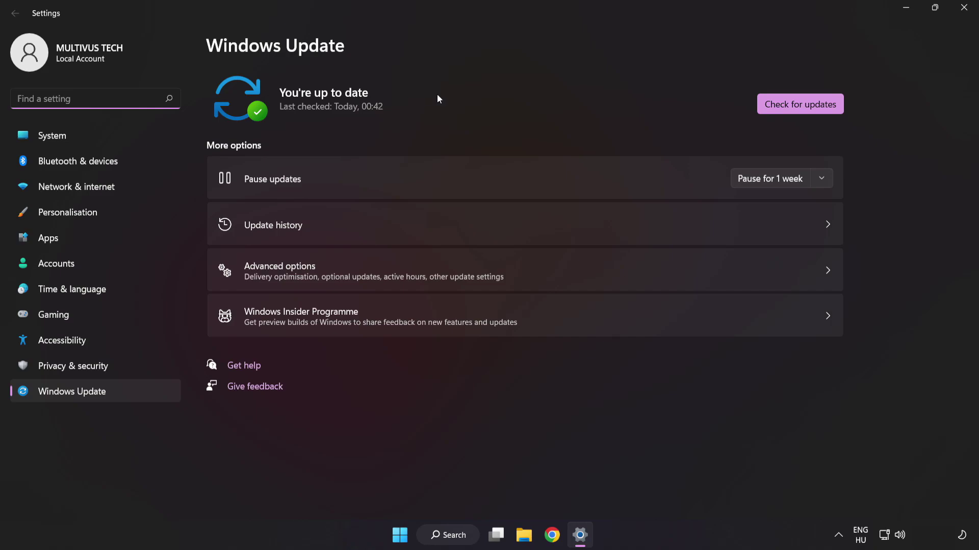
pyautogui.click(796, 109)
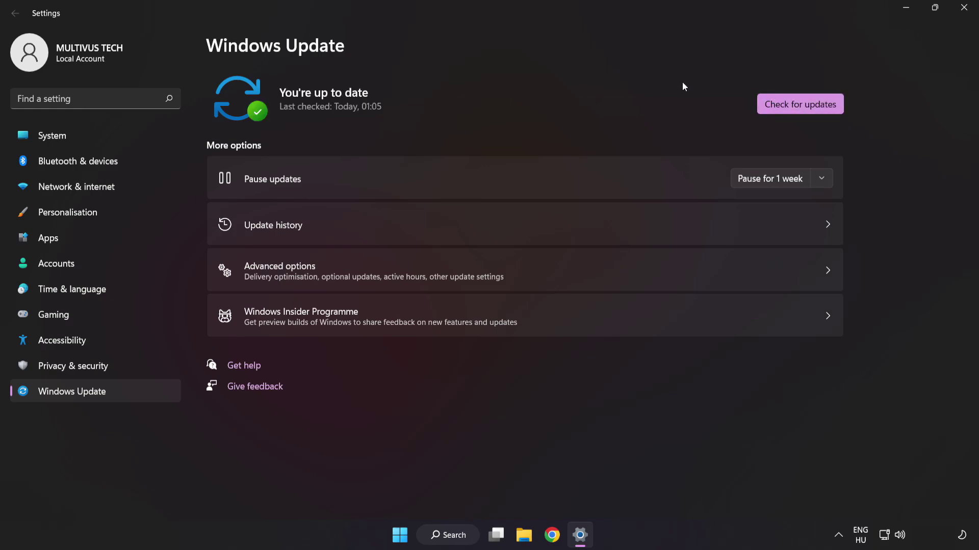
pyautogui.click(963, 14)
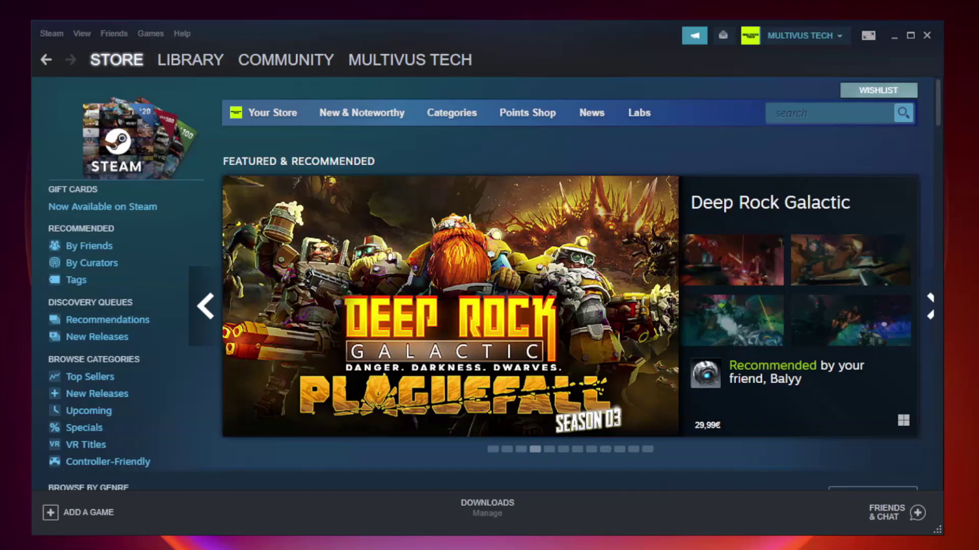
# Step: Switch Steam to the Library and bring up the menu for YOUR NOT WORKING GAME
pyautogui.moveTo(160, 62)
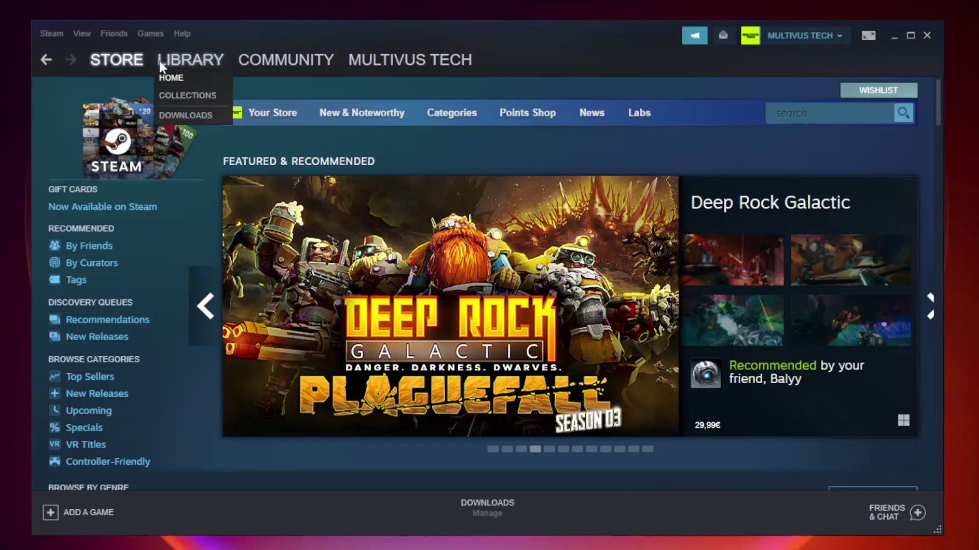
pyautogui.click(199, 65)
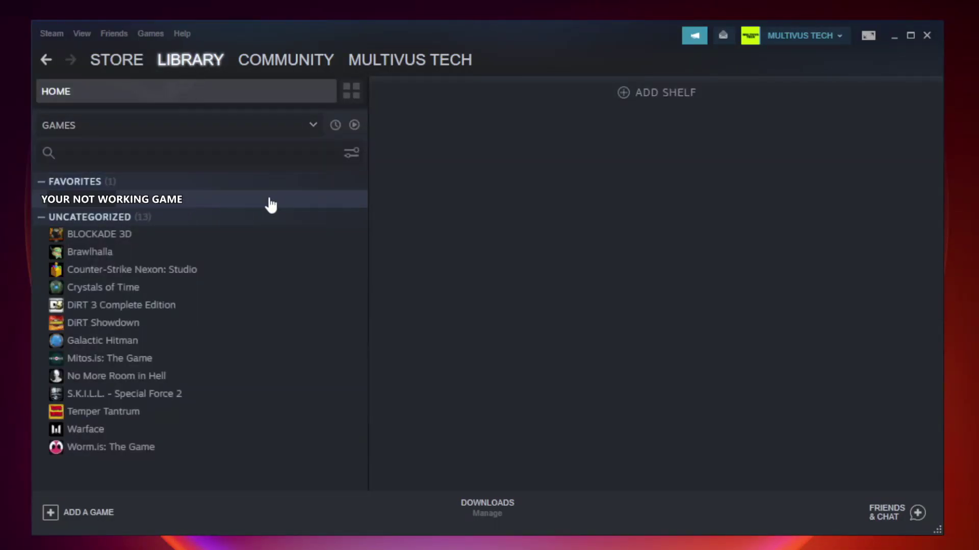
pyautogui.rightClick(212, 203)
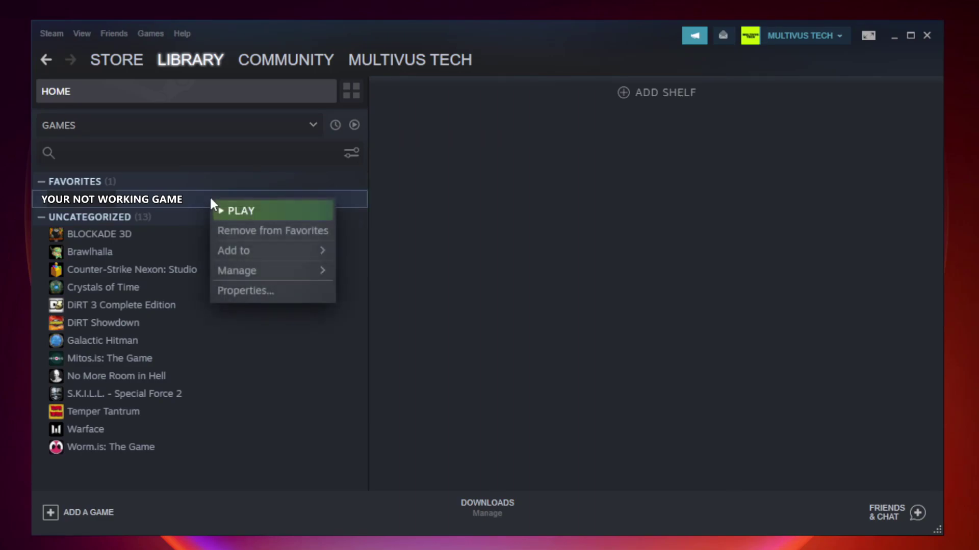
# Step: Verify the game's files under Properties > Local Files until all 9192 are validated
pyautogui.click(270, 290)
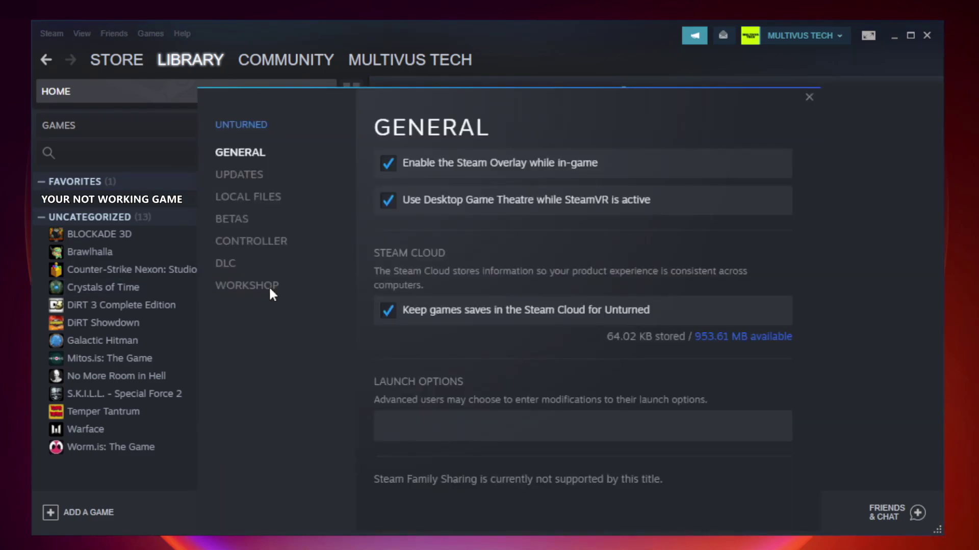
pyautogui.click(261, 207)
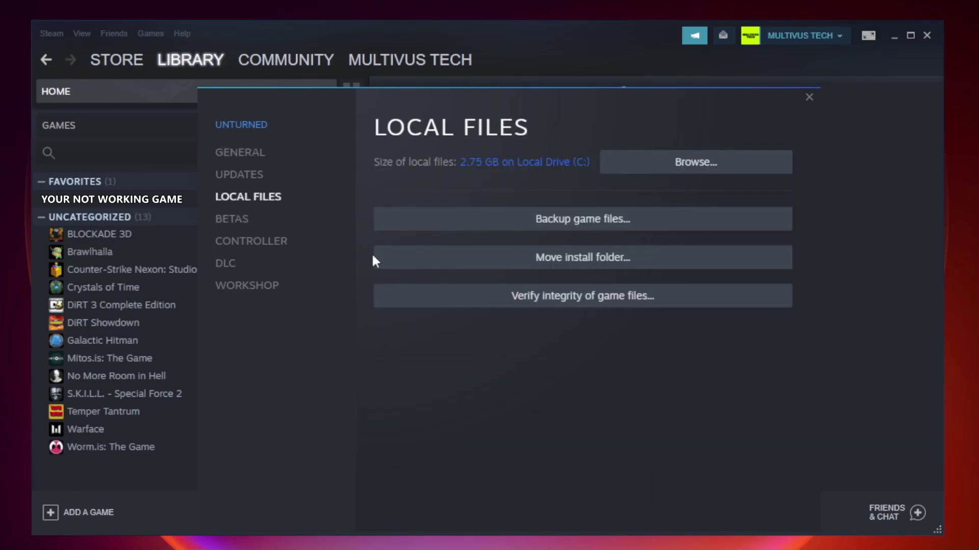
pyautogui.click(592, 301)
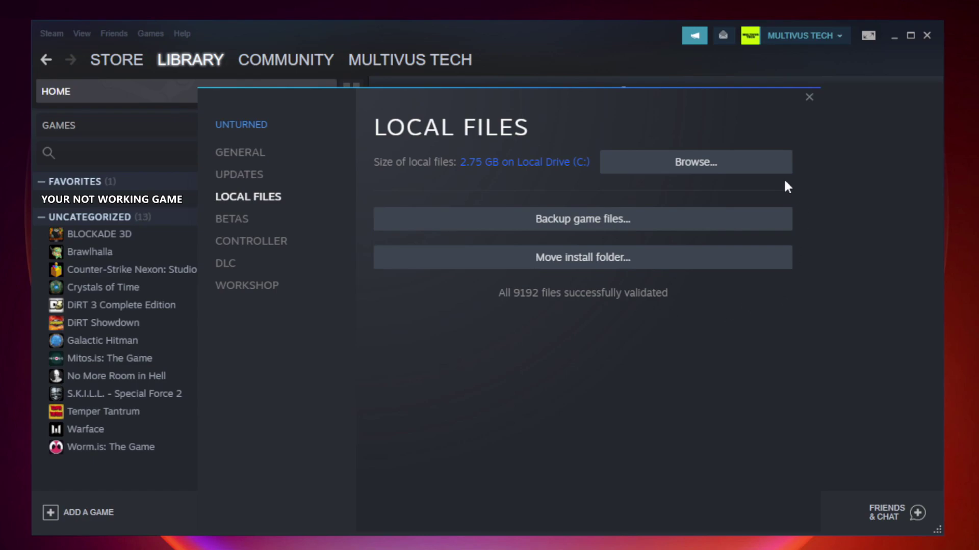
# Step: Open the game's install folder and bring up the YOUR NOT WORKING GAME shortcut's menu
pyautogui.click(700, 173)
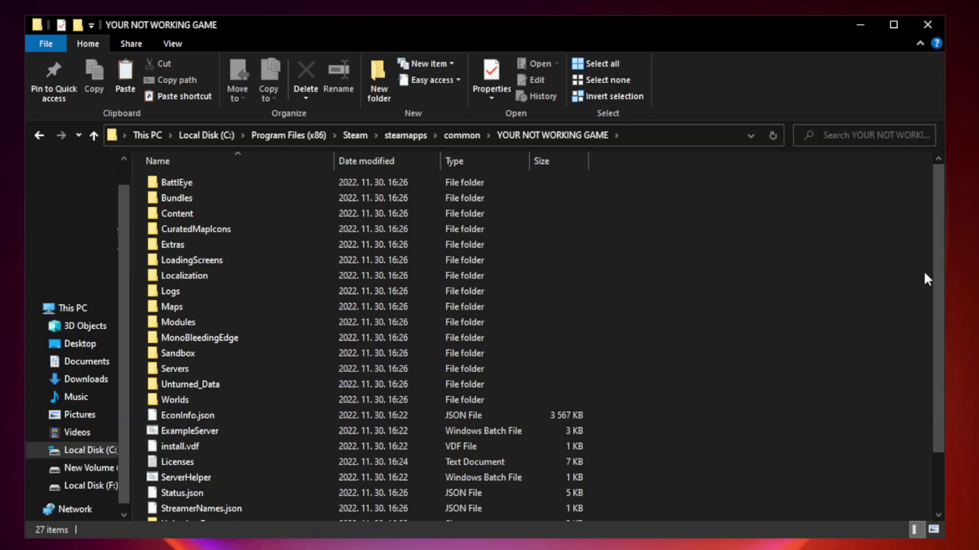
pyautogui.moveTo(939, 267); pyautogui.dragTo(940, 351)
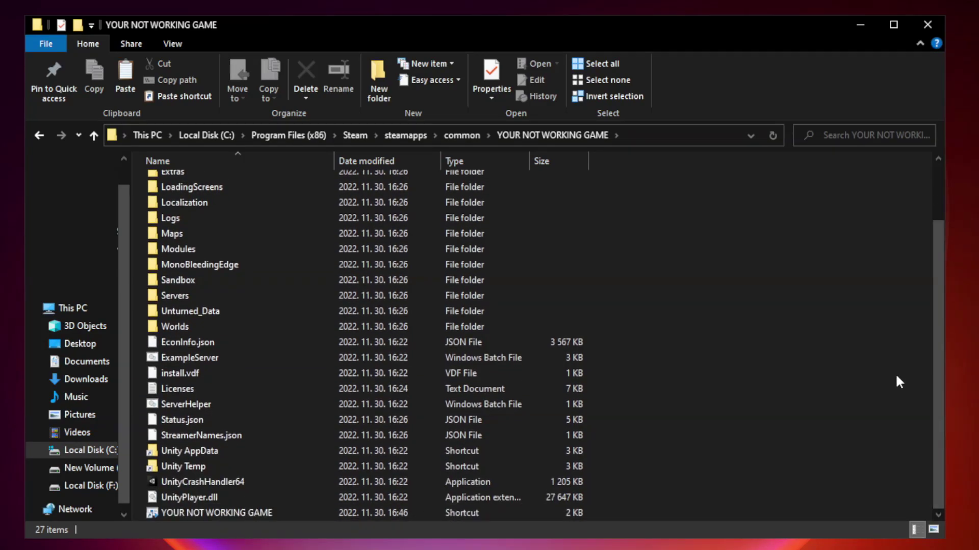
pyautogui.click(388, 512)
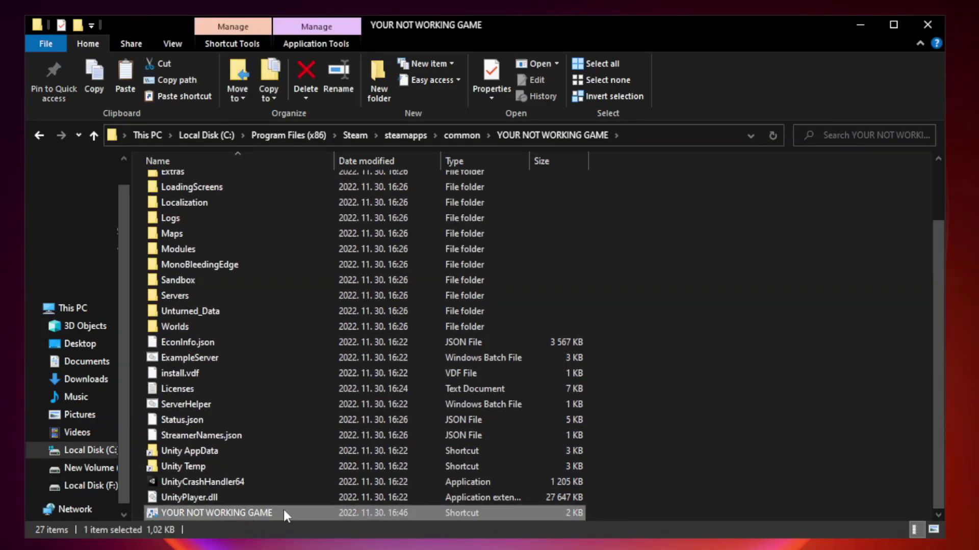
pyautogui.rightClick(331, 510)
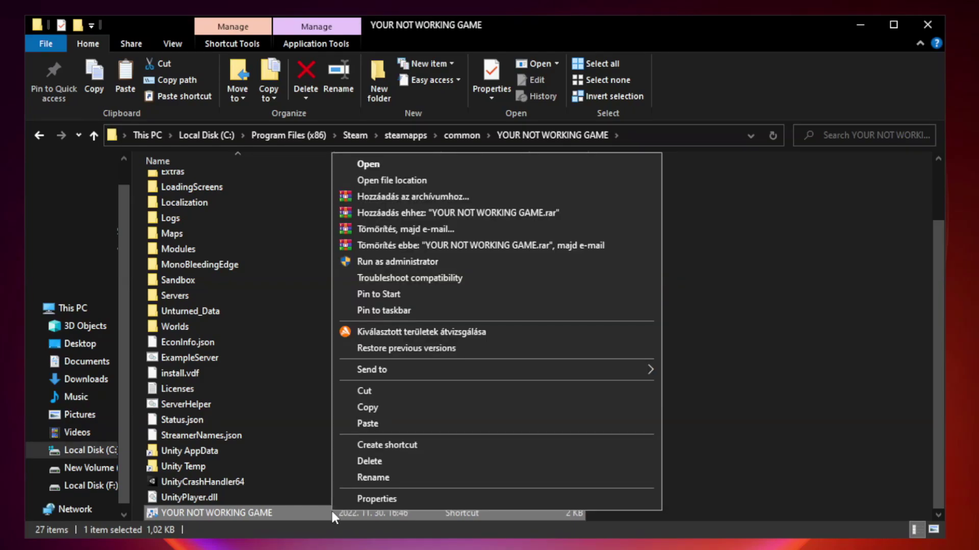
# Step: Set the shortcut to Windows 8 compatibility, run as administrator, fullscreen optimizations off, and apply
pyautogui.click(493, 500)
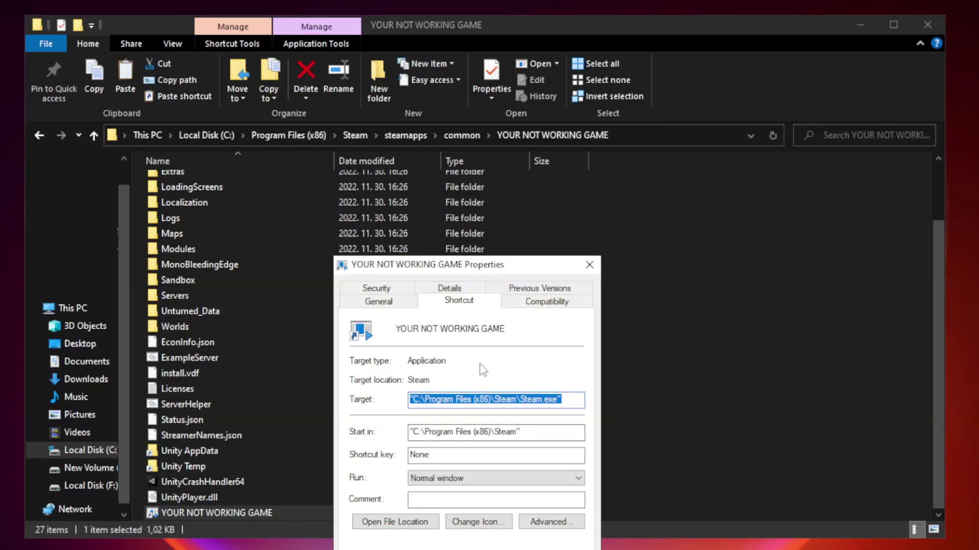
pyautogui.moveTo(484, 271); pyautogui.dragTo(485, 111)
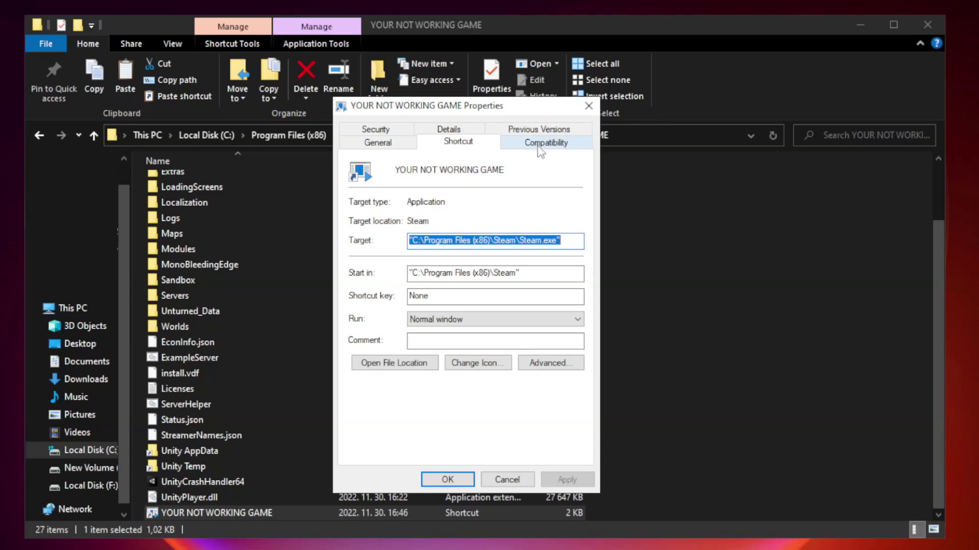
pyautogui.click(545, 144)
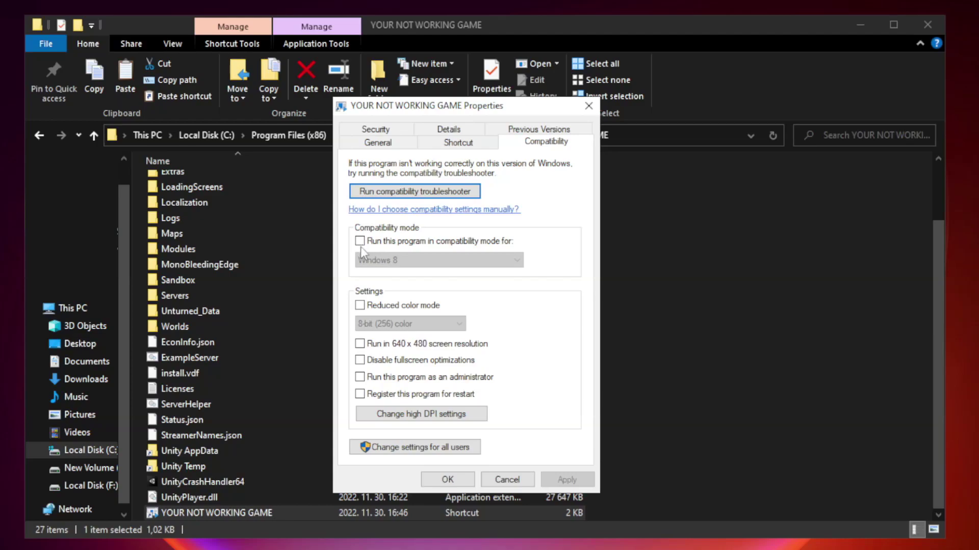
pyautogui.click(388, 242)
pyautogui.click(439, 261)
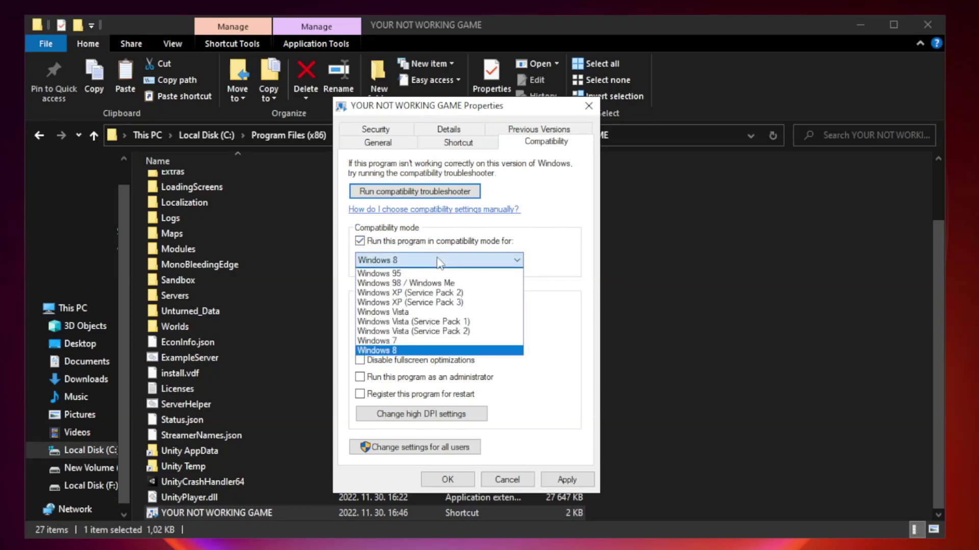
pyautogui.click(414, 350)
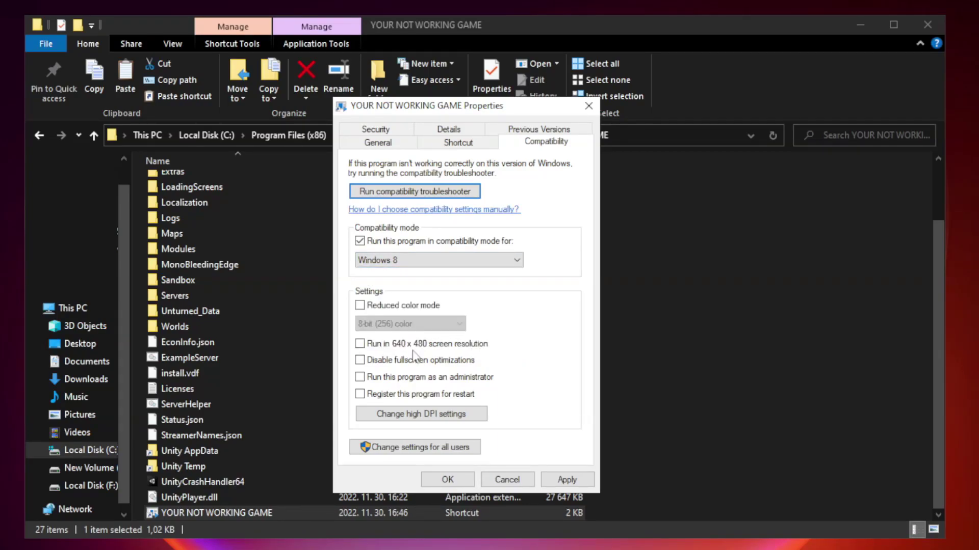
pyautogui.click(382, 363)
pyautogui.click(386, 382)
pyautogui.click(563, 481)
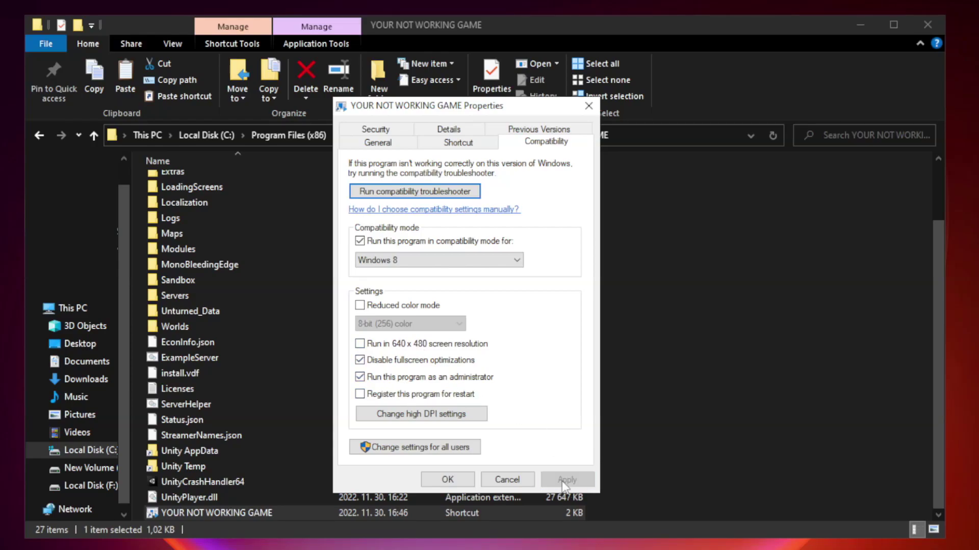
pyautogui.click(447, 481)
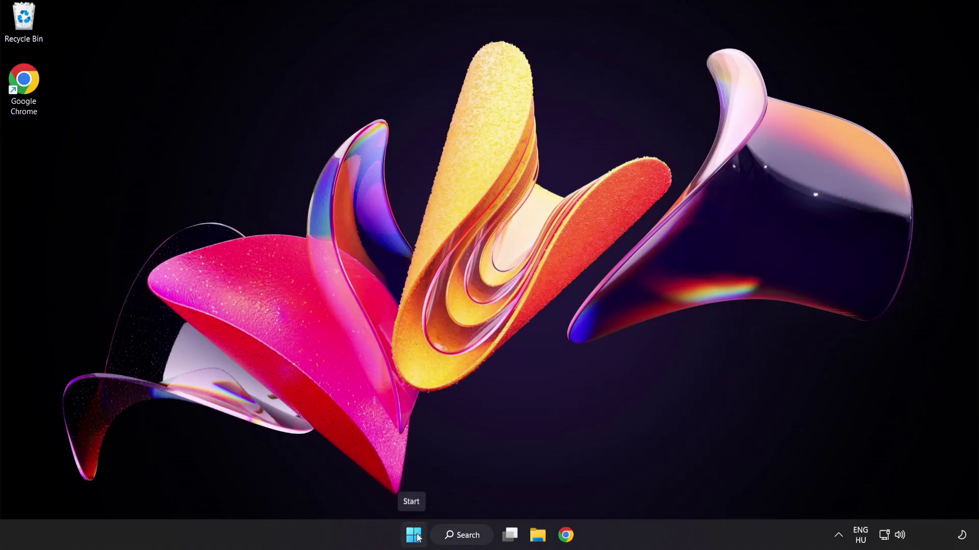
# Step: Launch Task Manager from the Start button's quick menu and show the Startup apps list
pyautogui.rightClick(417, 537)
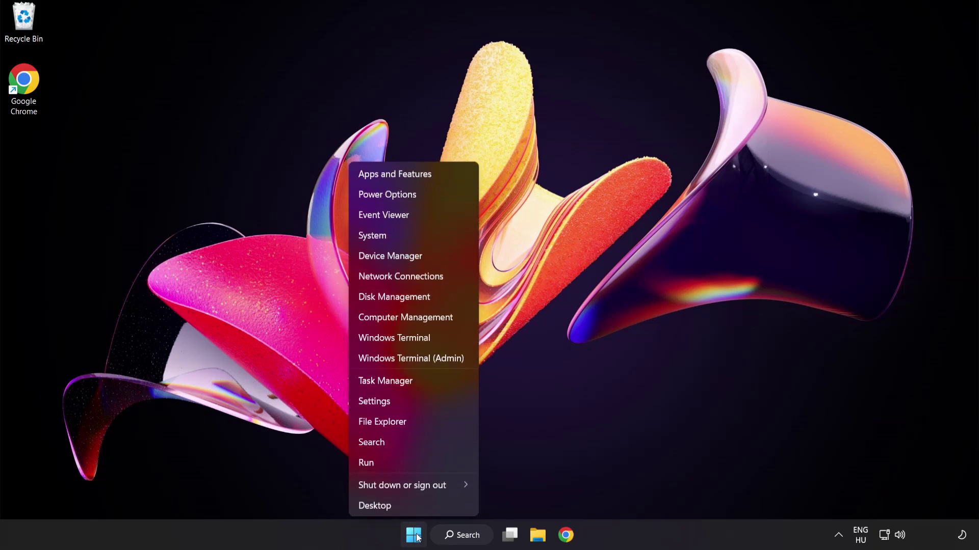
pyautogui.click(423, 380)
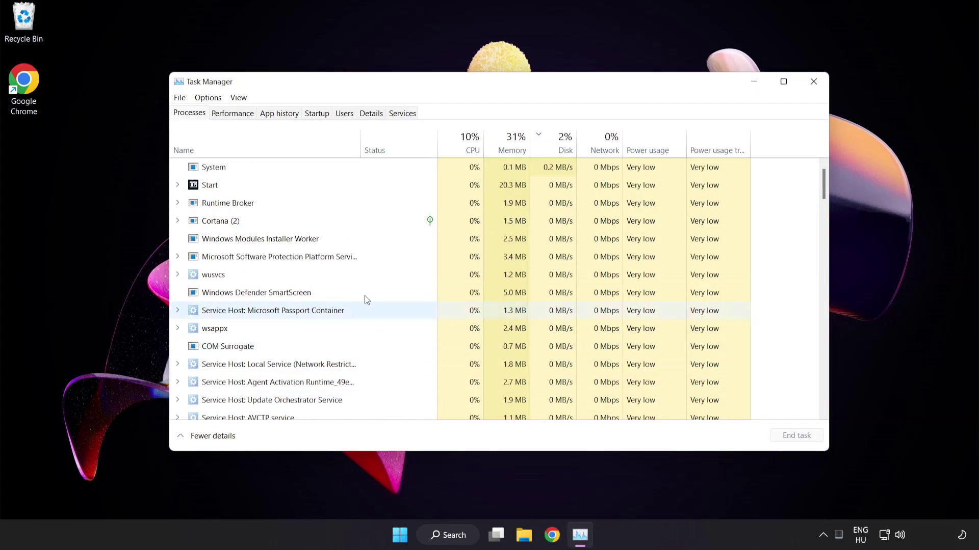
pyautogui.click(316, 113)
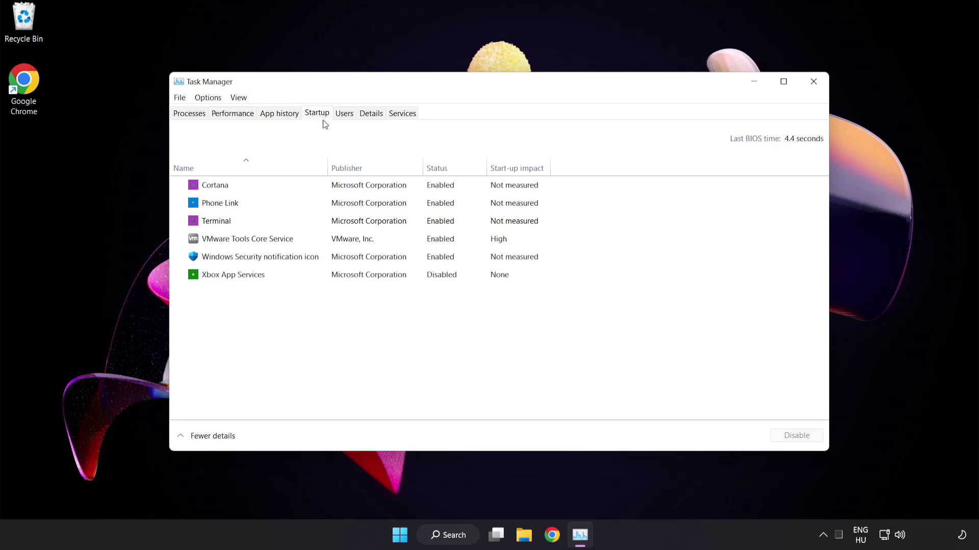
# Step: Disable Cortana, Phone Link, Terminal and Windows Security notification icon at startup
pyautogui.click(324, 191)
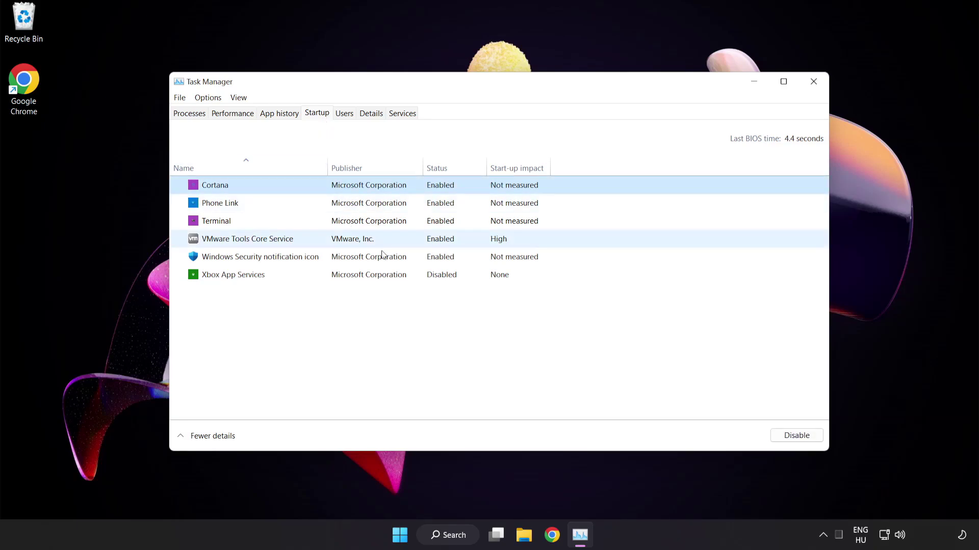
pyautogui.click(801, 439)
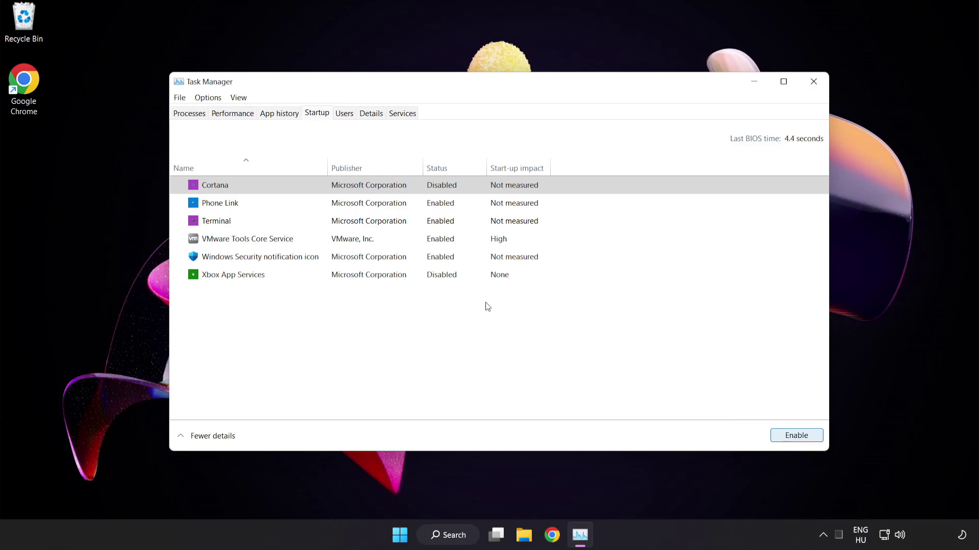
pyautogui.click(304, 203)
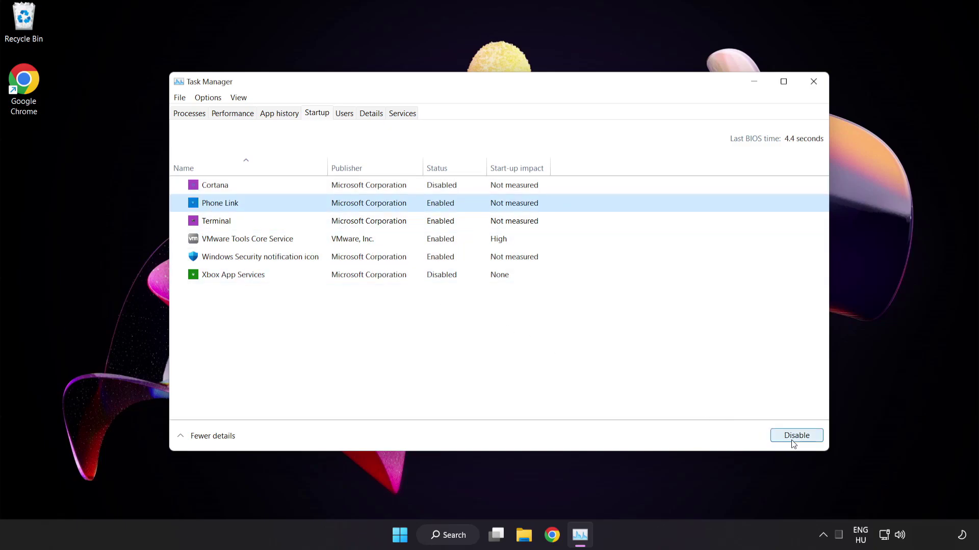
pyautogui.click(793, 442)
pyautogui.click(310, 221)
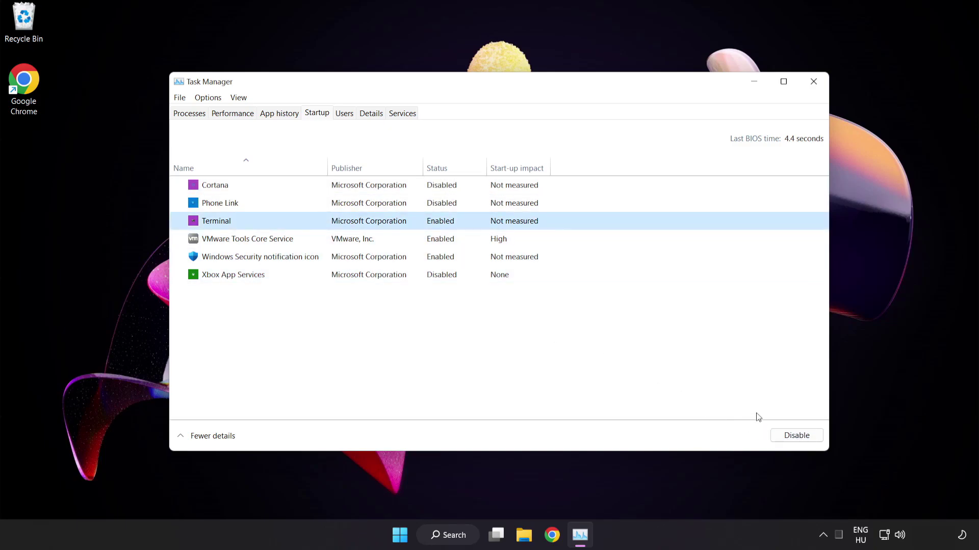
pyautogui.click(800, 435)
pyautogui.click(332, 258)
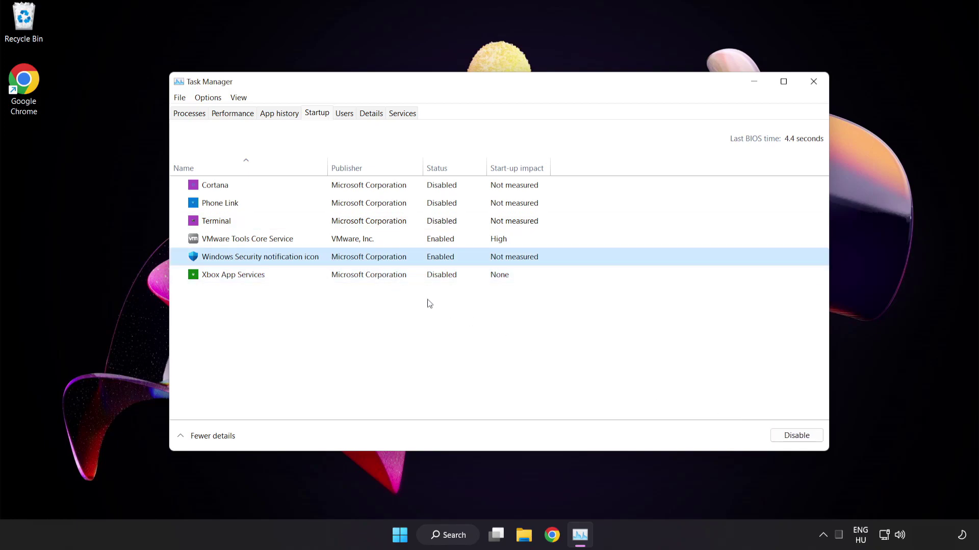
pyautogui.click(789, 437)
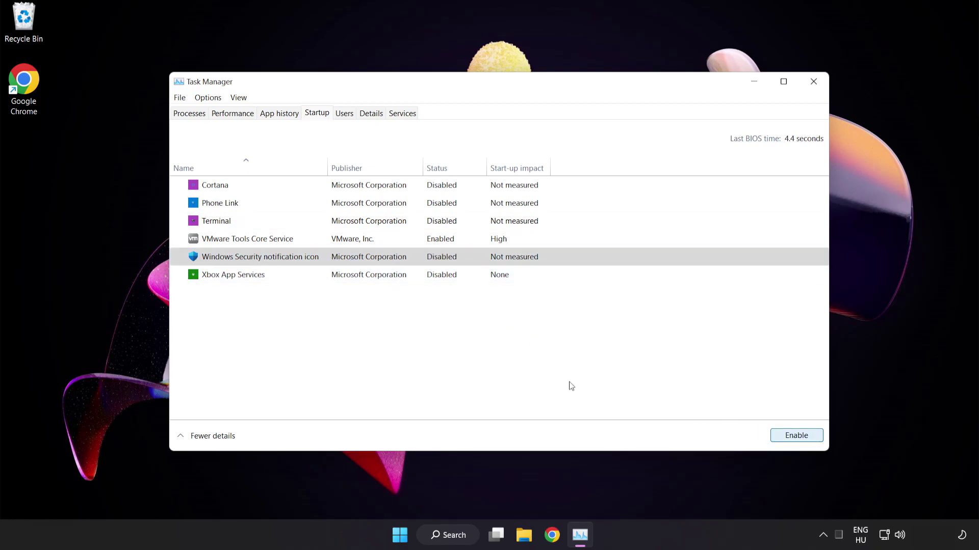
# Step: Close Task Manager and launch Windows Security via a 'security' search
pyautogui.click(814, 83)
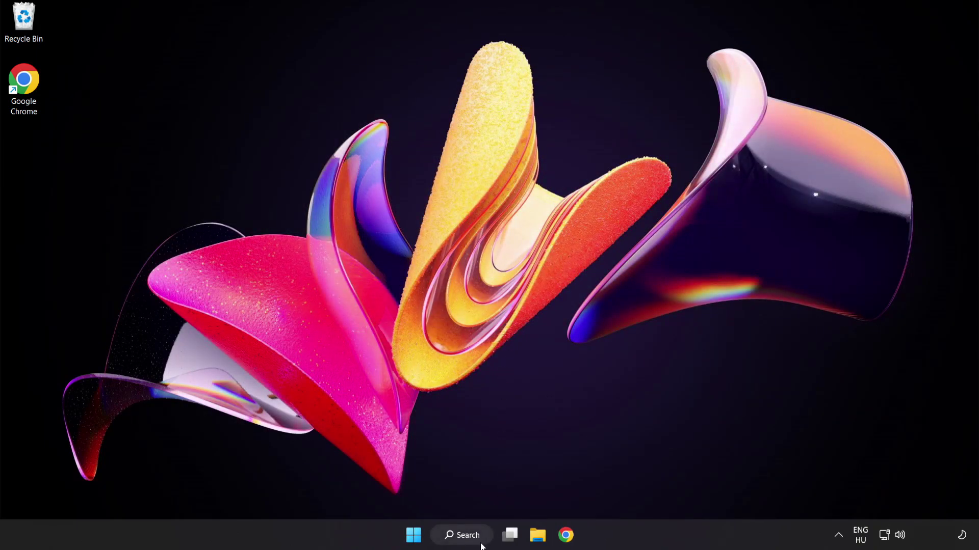
pyautogui.click(471, 534)
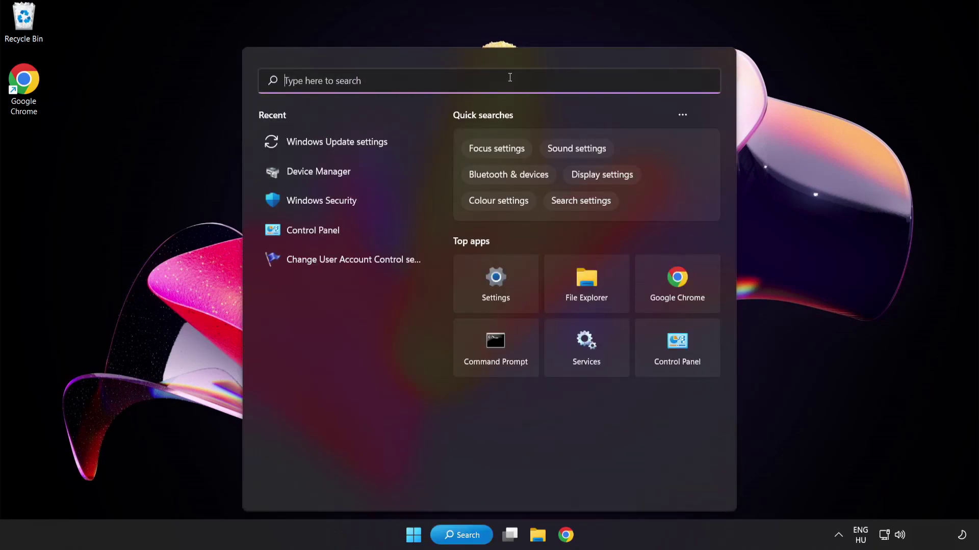
pyautogui.write('security')
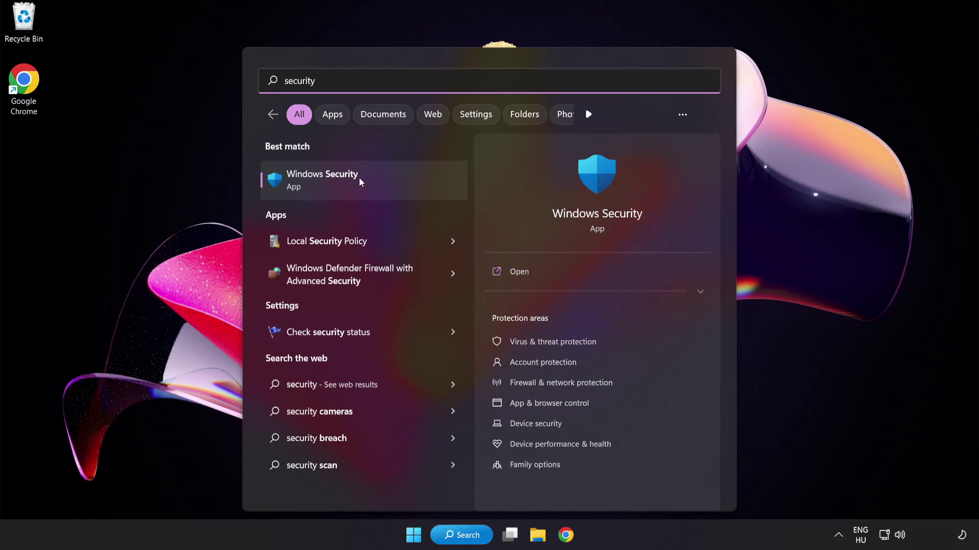
pyautogui.click(369, 179)
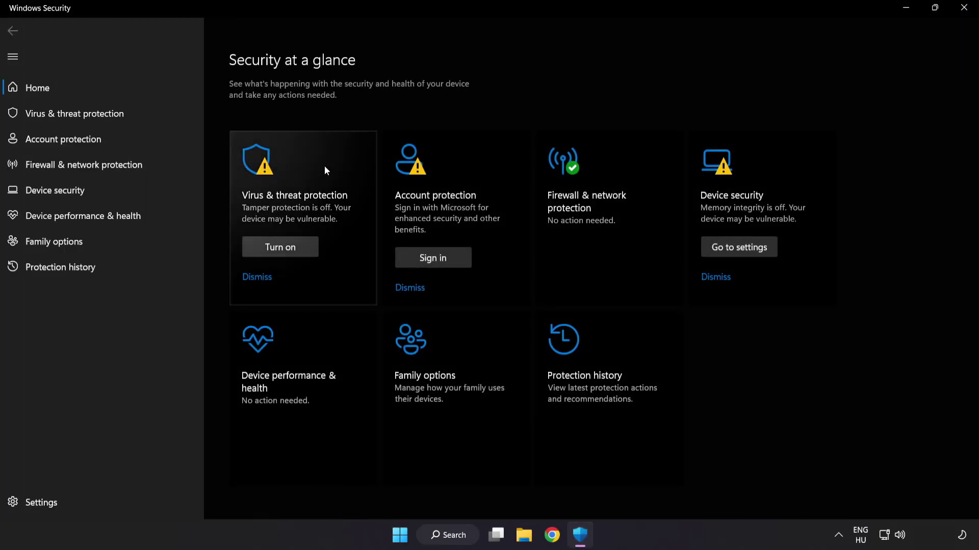
# Step: Go to the Virus & threat protection settings' exclusions list, which shows only chrome.exe
pyautogui.click(148, 115)
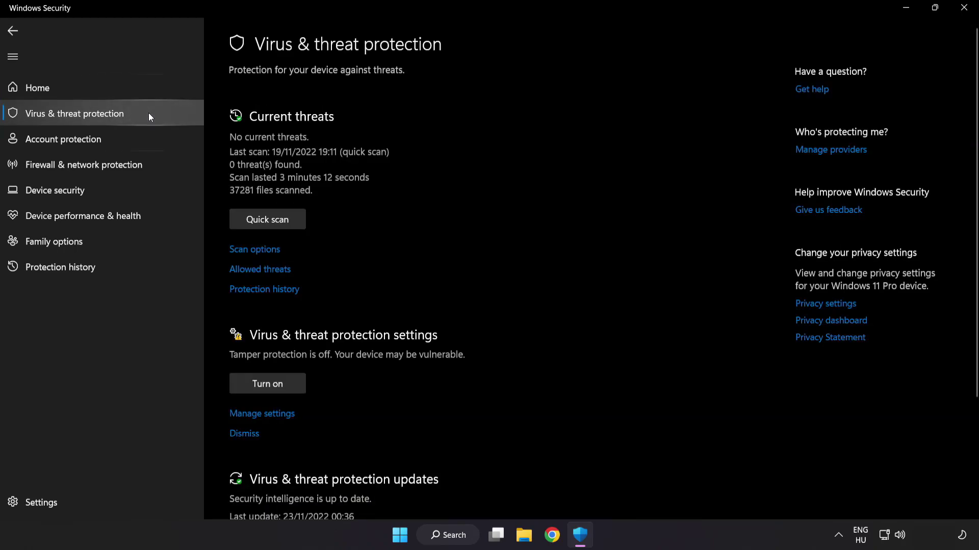
pyautogui.scroll(-3, 619, 149)
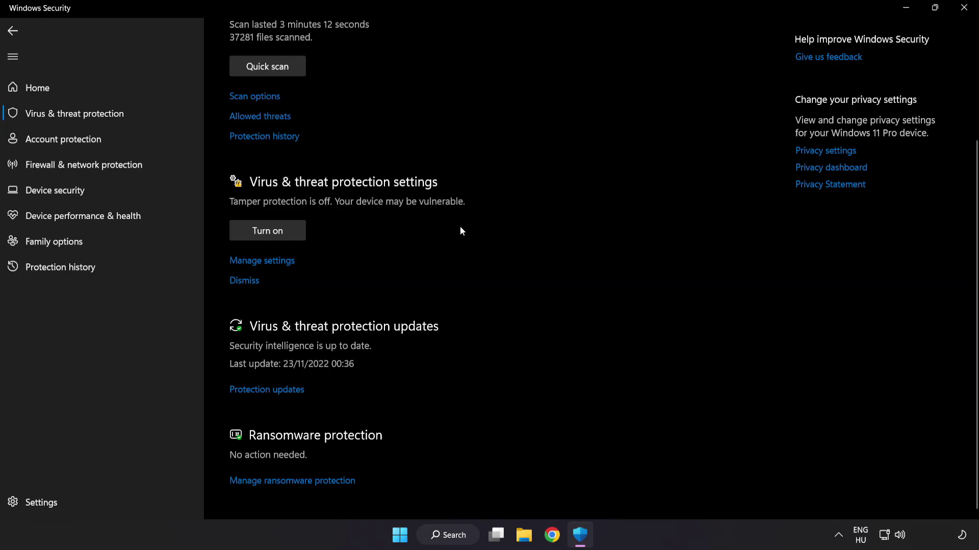
pyautogui.click(269, 261)
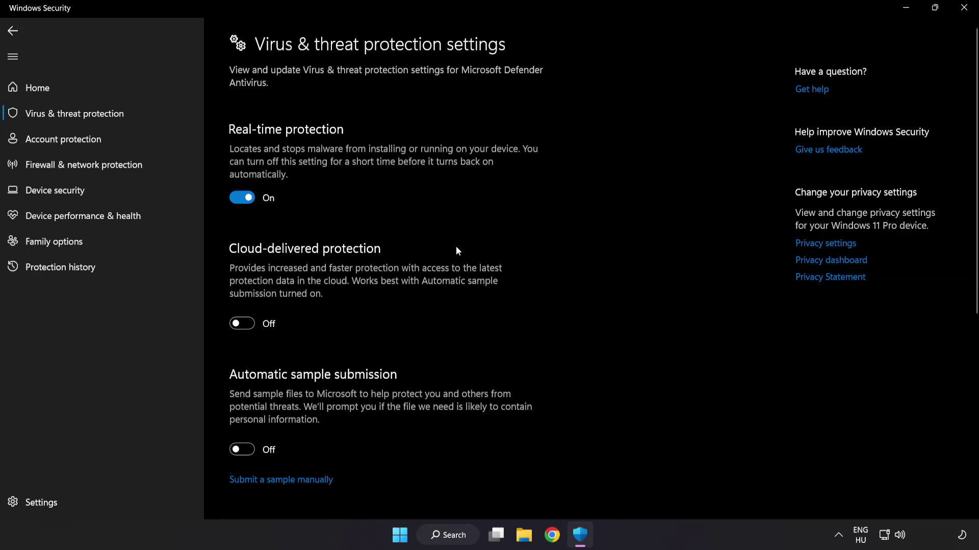
pyautogui.scroll(-6, 569, 266)
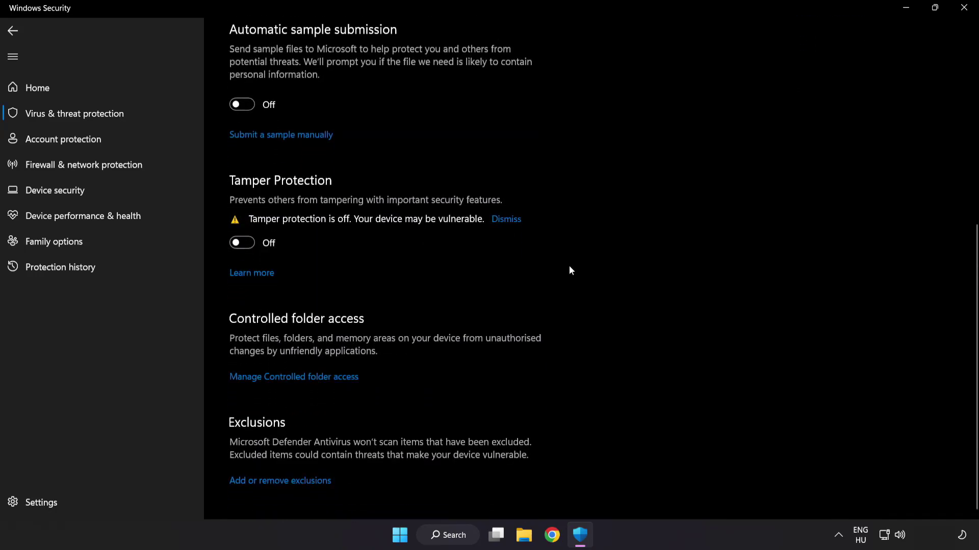
pyautogui.click(286, 482)
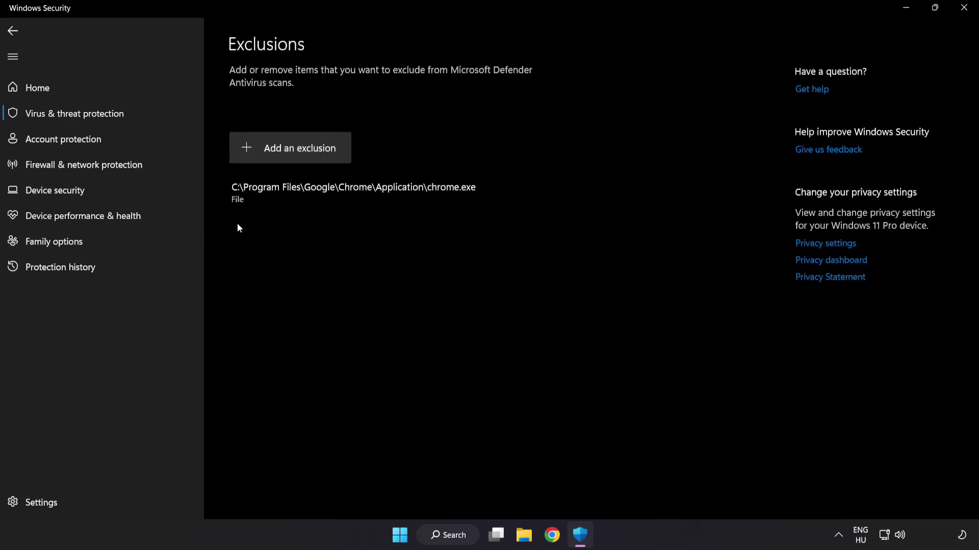
# Step: Start adding a File exclusion and browse to C:\Program Files (x86)
pyautogui.click(293, 159)
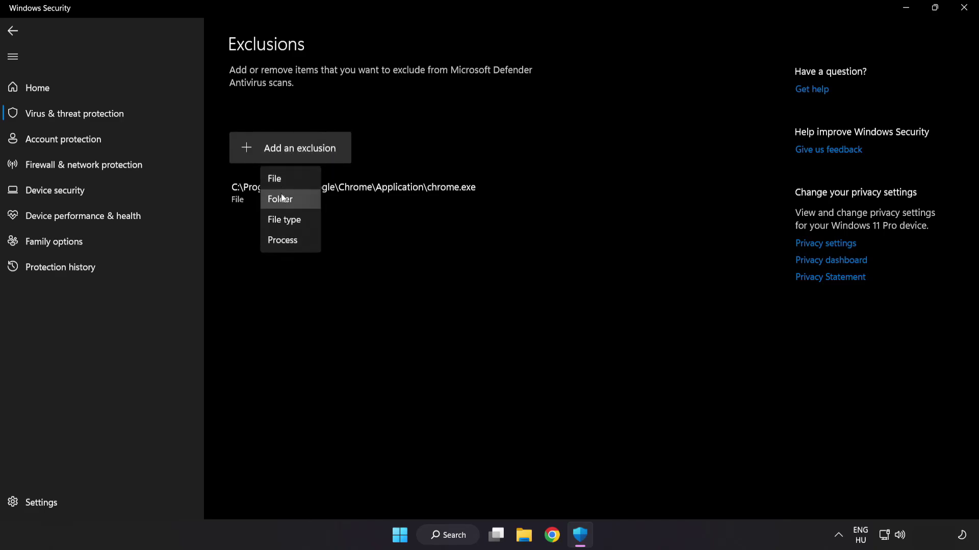
pyautogui.click(285, 179)
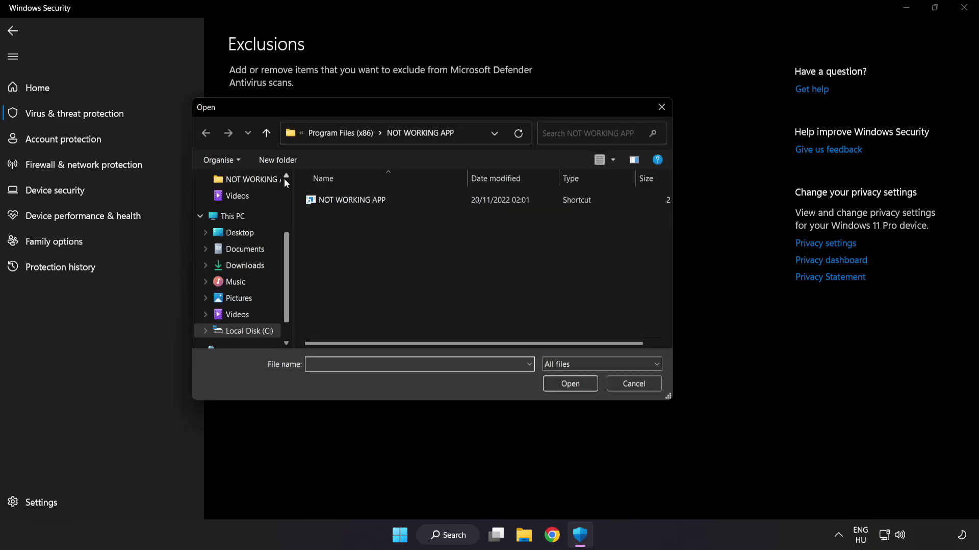
pyautogui.click(313, 137)
pyautogui.click(321, 132)
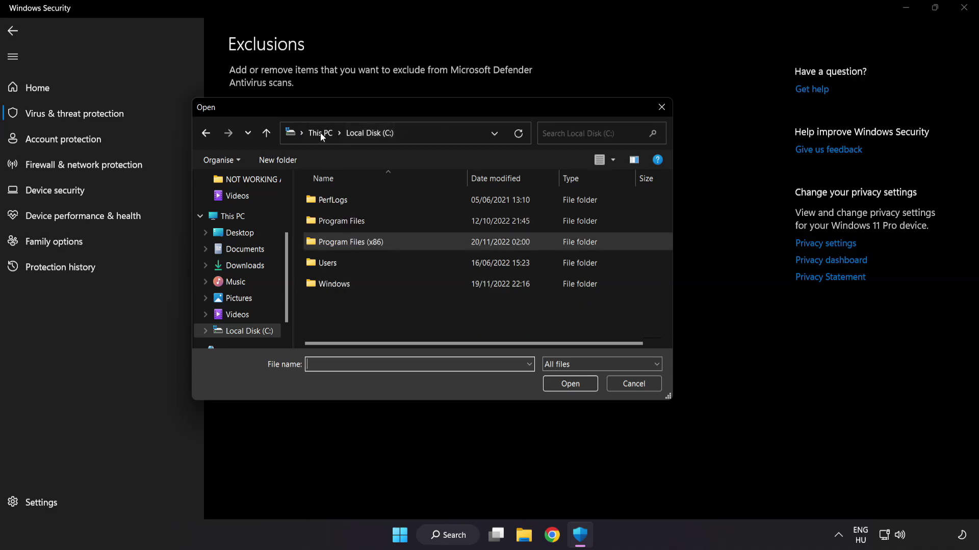
pyautogui.click(321, 133)
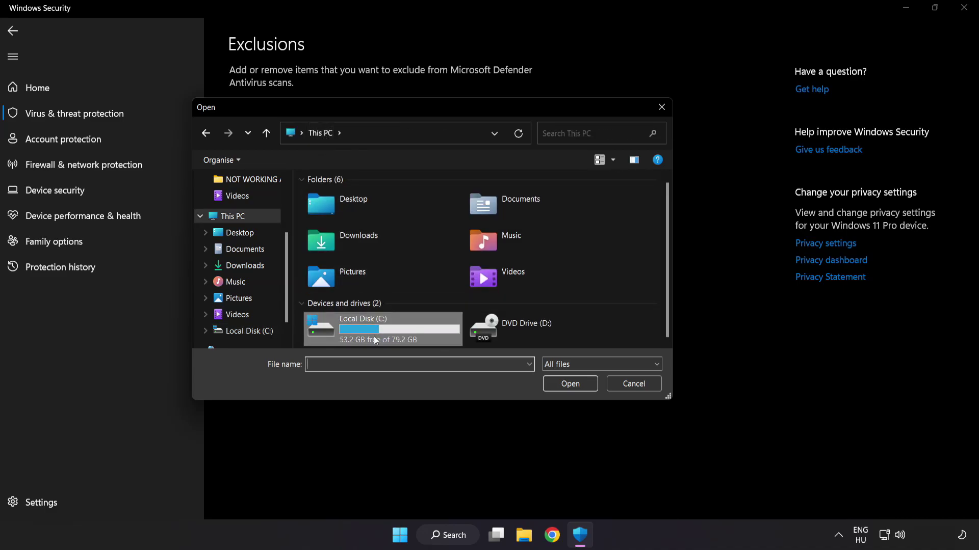
pyautogui.doubleClick(366, 334)
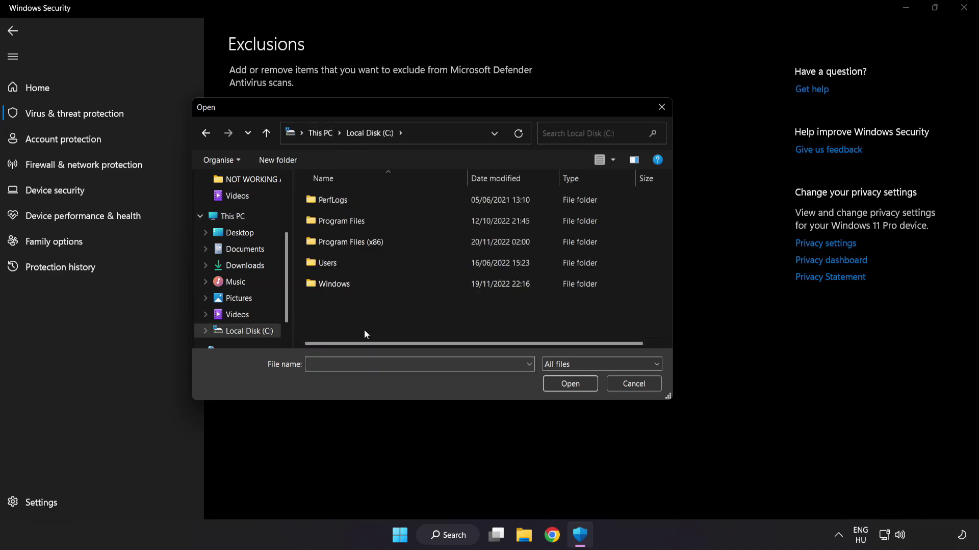
pyautogui.doubleClick(375, 236)
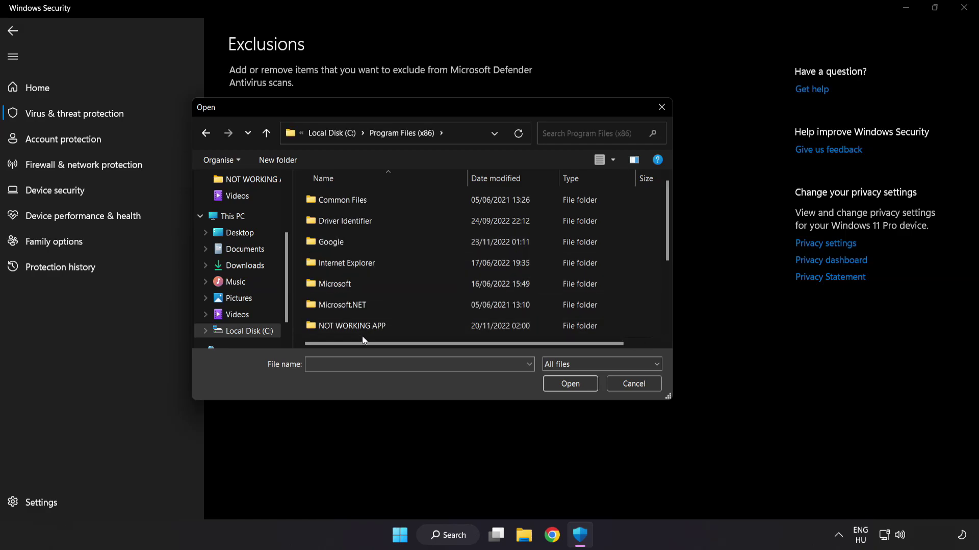
# Step: Exclude the NOT WORKING APP shortcut file, then close Windows Security
pyautogui.scroll(-1, 363, 321)
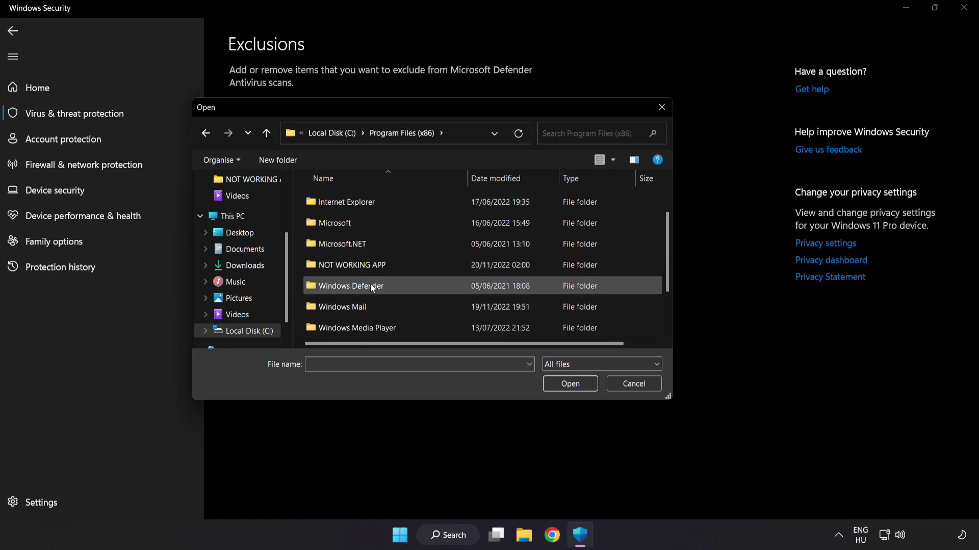
pyautogui.doubleClick(388, 265)
pyautogui.click(342, 203)
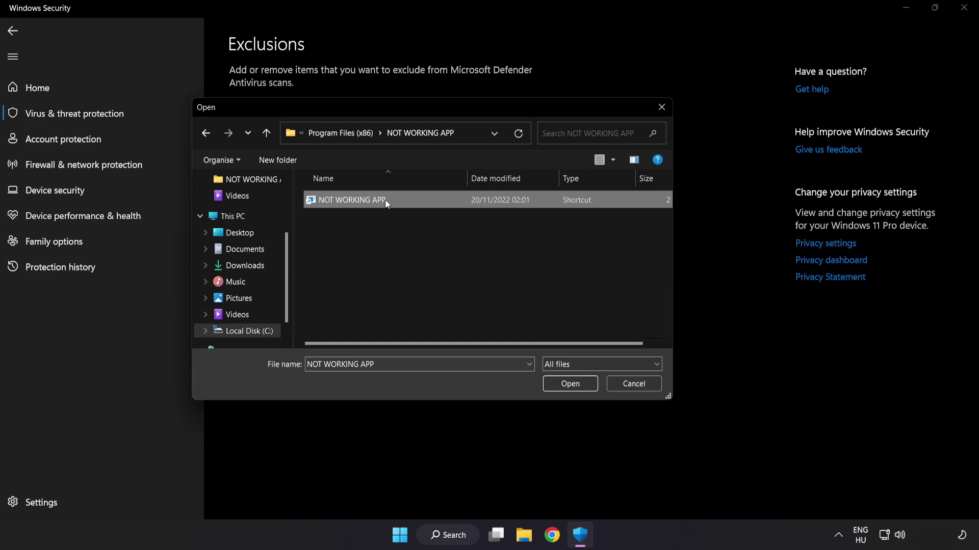
pyautogui.click(571, 388)
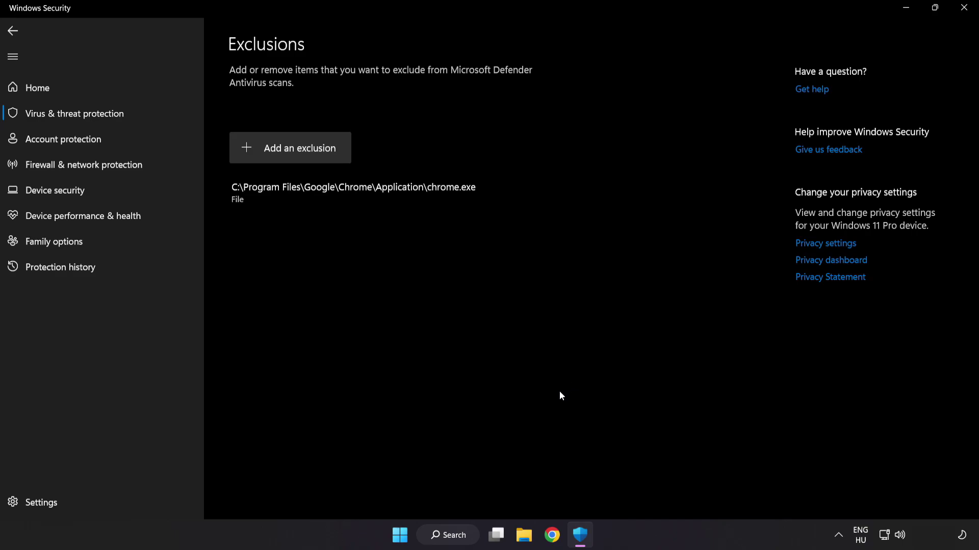
pyautogui.click(960, 15)
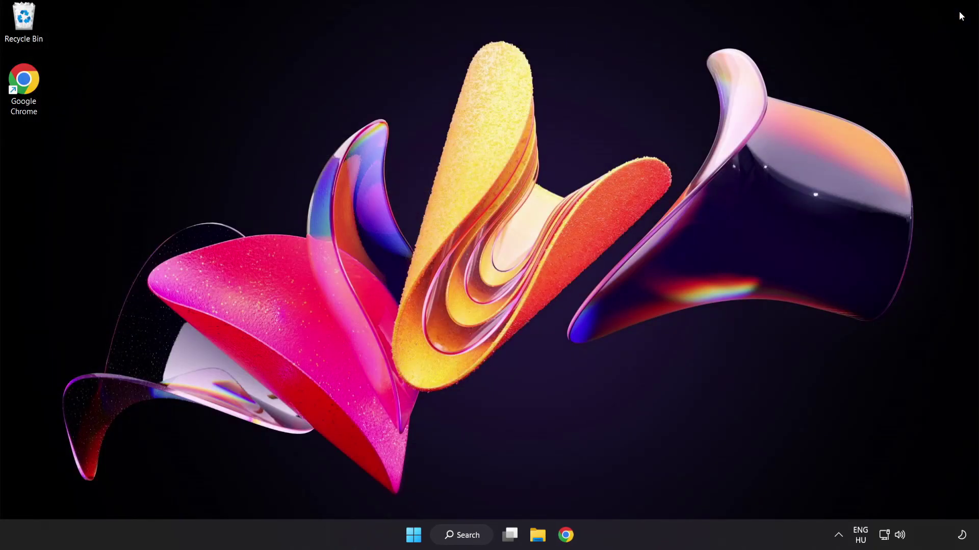
# Step: Show the Start menu power options: Sleep, Shut down and Restart
pyautogui.click(414, 534)
pyautogui.click(653, 495)
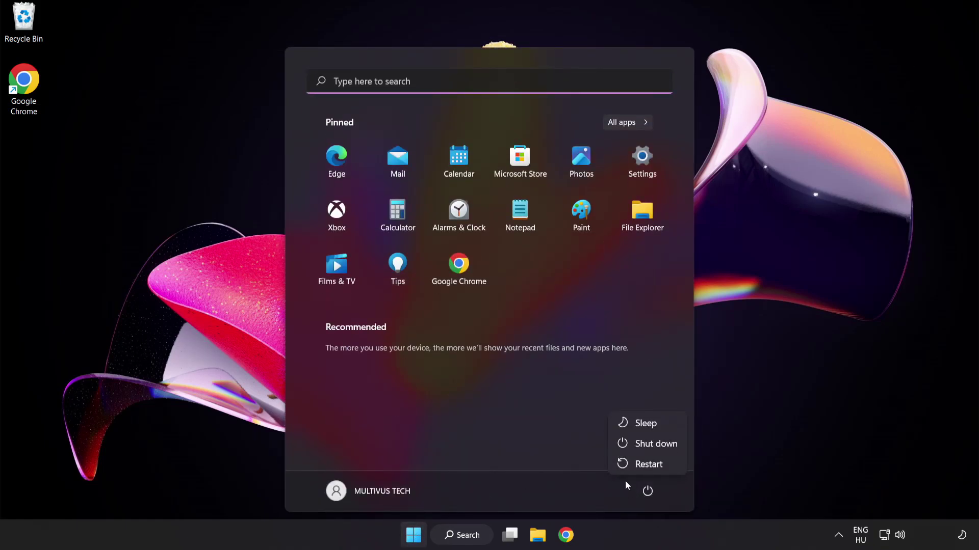